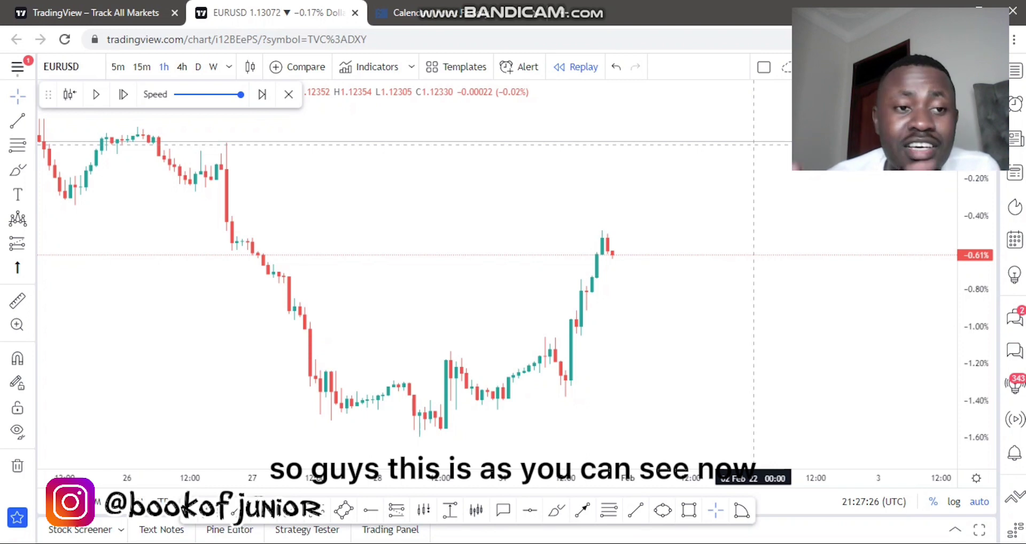
Examine the EURUSD 1-hour chart's decline, its lows and the recent upward move for a possible retracement
{"action": "left_click_drag", "start_coordinate": [182, 251], "coordinate": [286, 266]}
{"action": "left_click_drag", "start_coordinate": [540, 230], "coordinate": [403, 222]}
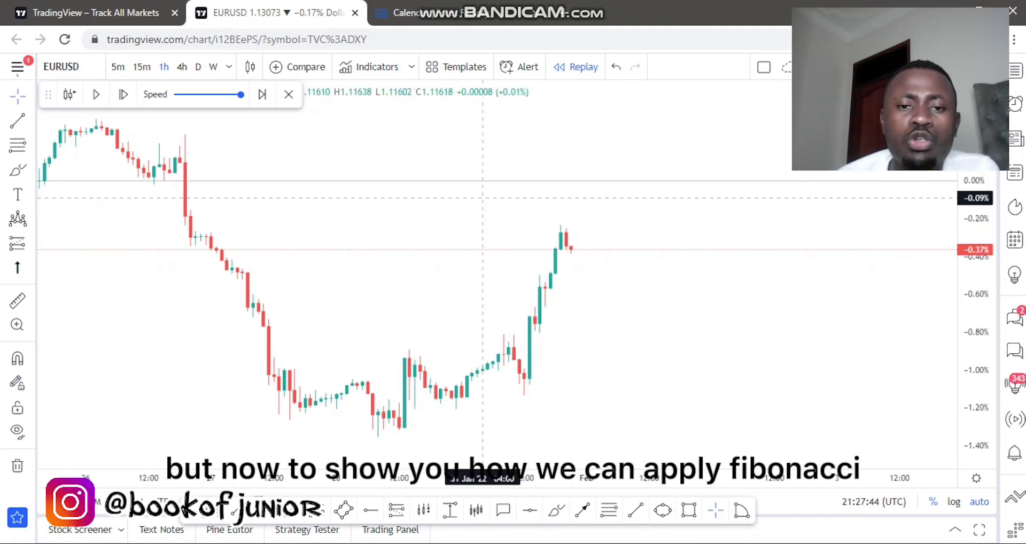
{"action": "left_click_drag", "start_coordinate": [472, 182], "coordinate": [448, 197]}
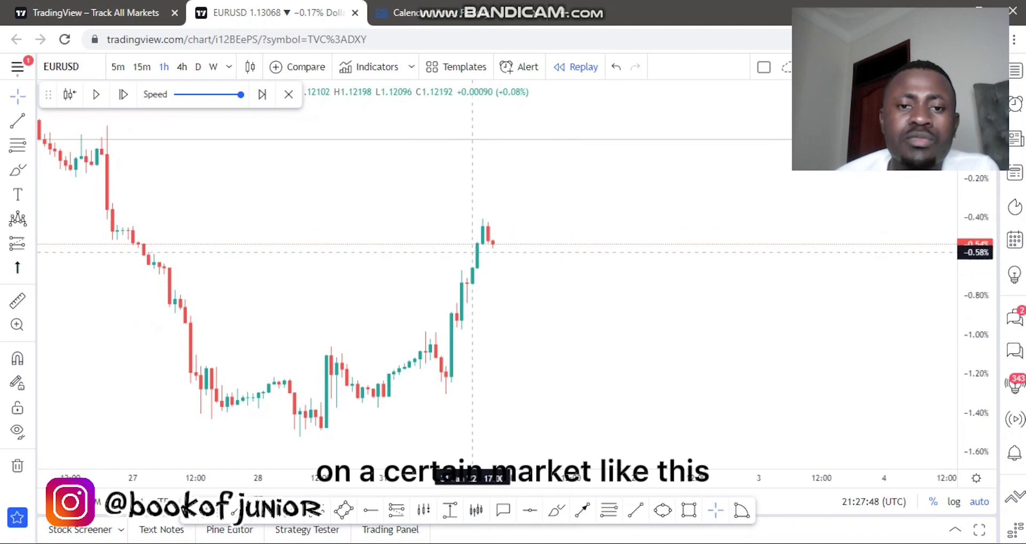
{"action": "left_click_drag", "start_coordinate": [310, 267], "coordinate": [555, 233]}
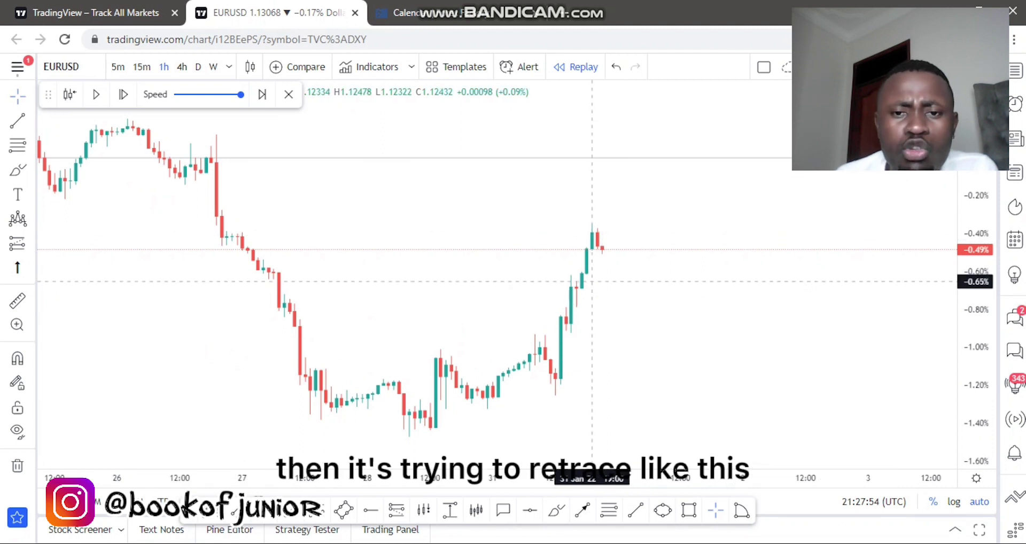
{"action": "scroll", "coordinate": [602, 221], "scroll_direction": "up", "scroll_amount": 3}
{"action": "left_click_drag", "start_coordinate": [340, 257], "coordinate": [474, 158]}
{"action": "left_click_drag", "start_coordinate": [429, 262], "coordinate": [522, 277]}
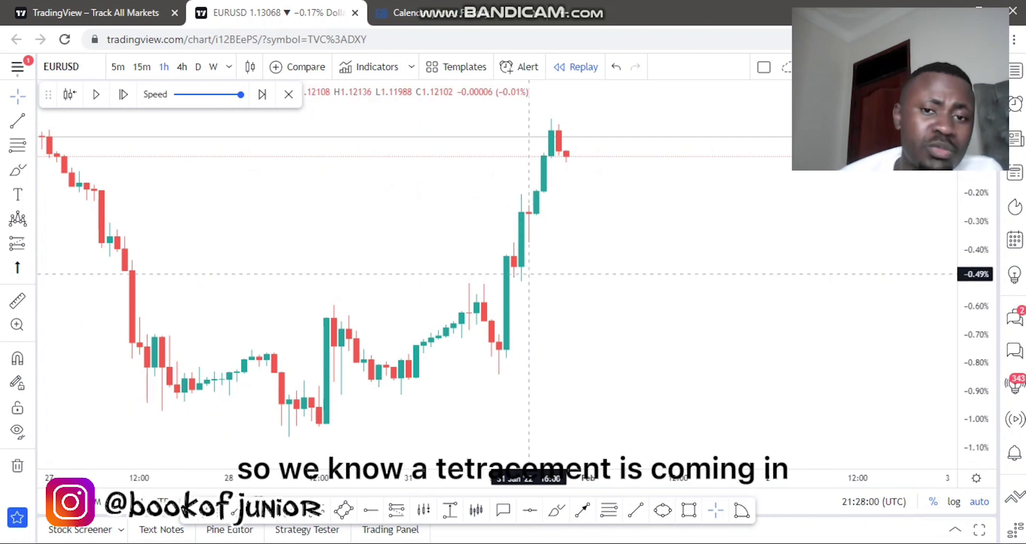
{"action": "scroll", "coordinate": [529, 273], "scroll_direction": "down", "scroll_amount": 1}
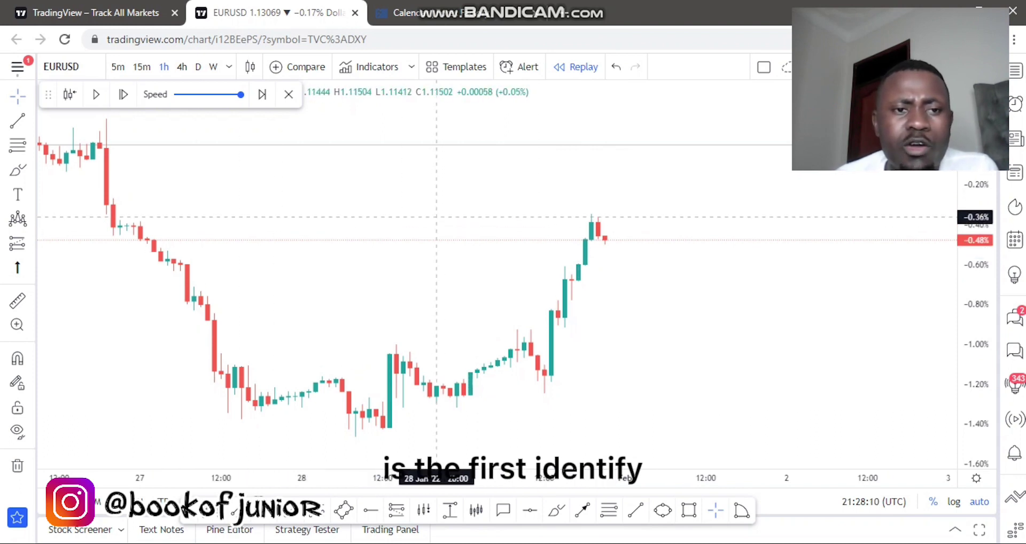
{"action": "left_click_drag", "start_coordinate": [368, 228], "coordinate": [437, 235]}
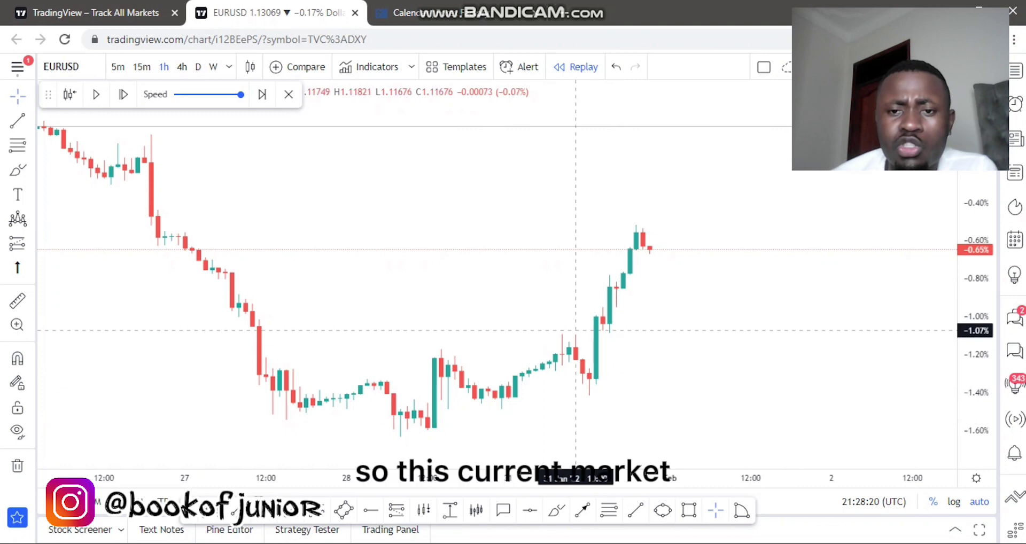
Switch to Paint and sketch a large rising zigzag trend, circling each of its three pullbacks
{"action": "key", "text": "alt+Tab"}
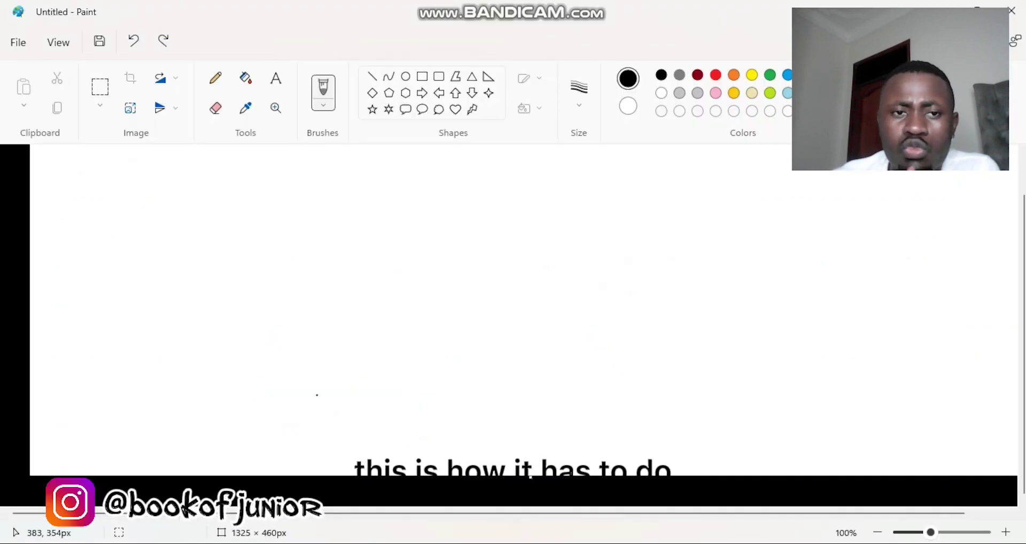
{"action": "mouse_move", "coordinate": [328, 376]}
{"action": "left_mouse_down"}
{"action": "mouse_move", "coordinate": [463, 218]}
{"action": "mouse_move", "coordinate": [527, 231]}
{"action": "left_mouse_up"}
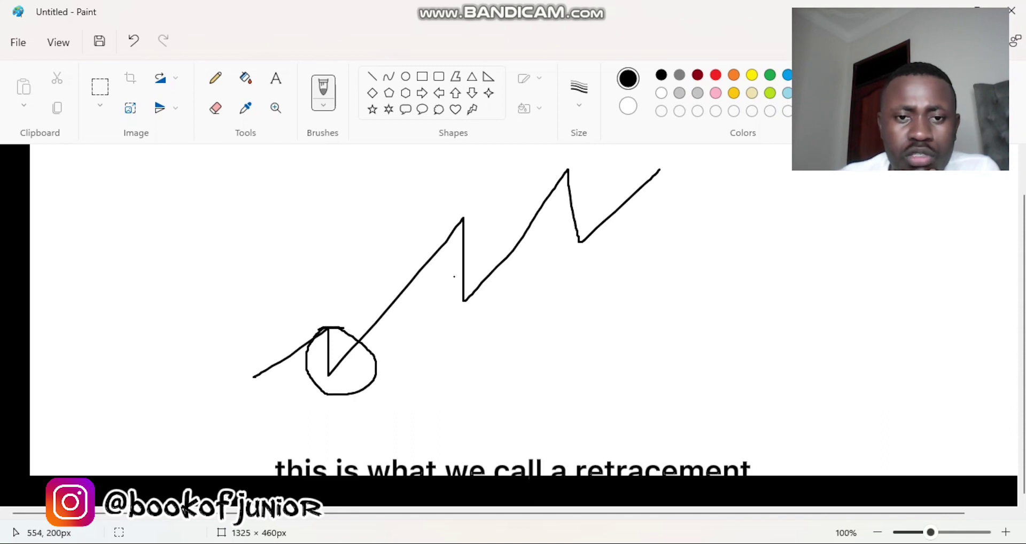
{"action": "left_click_drag", "start_coordinate": [438, 310], "coordinate": [485, 242]}
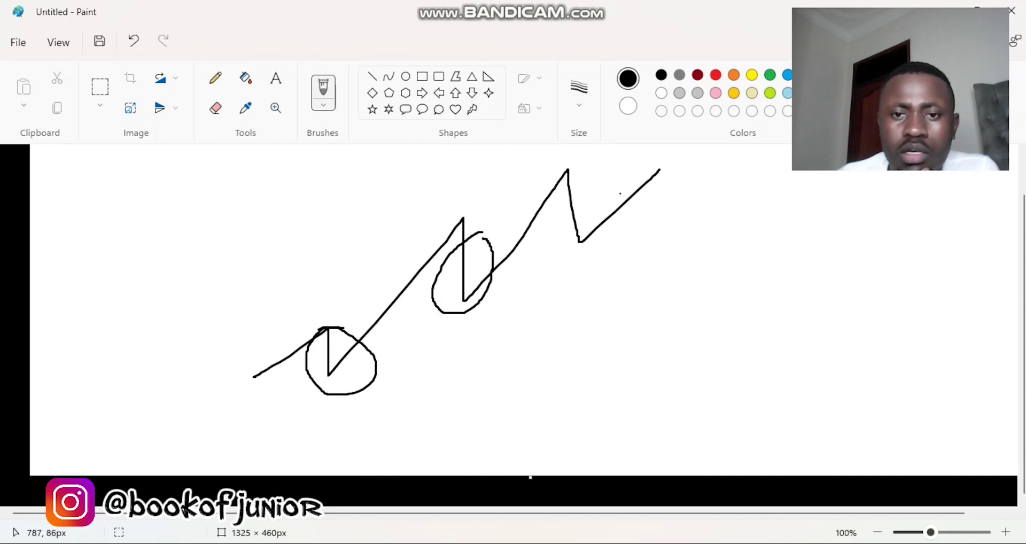
{"action": "left_click_drag", "start_coordinate": [567, 201], "coordinate": [585, 243]}
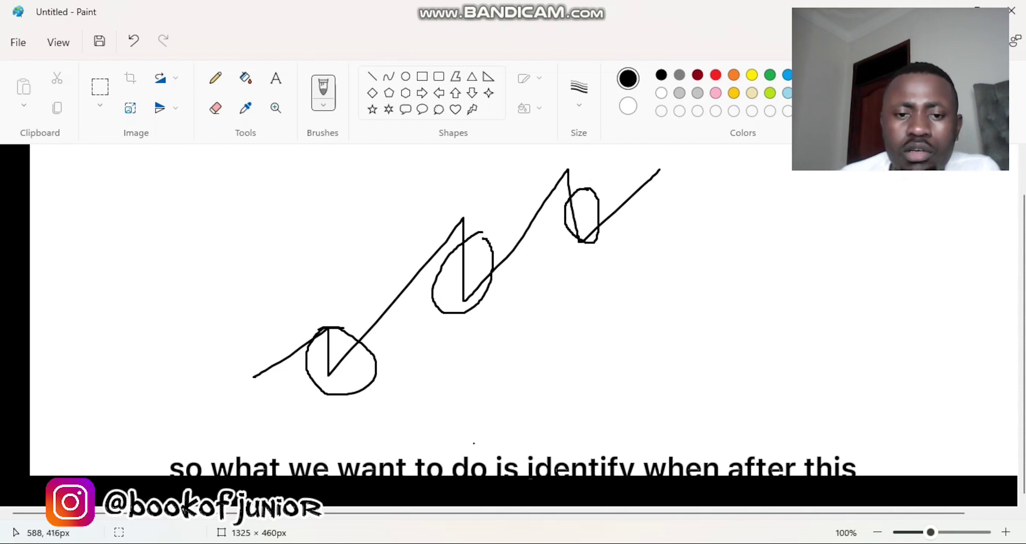
Sketch a second, smaller rising zigzag with two pullbacks below the circled one
{"action": "left_click_drag", "start_coordinate": [529, 369], "coordinate": [532, 371]}
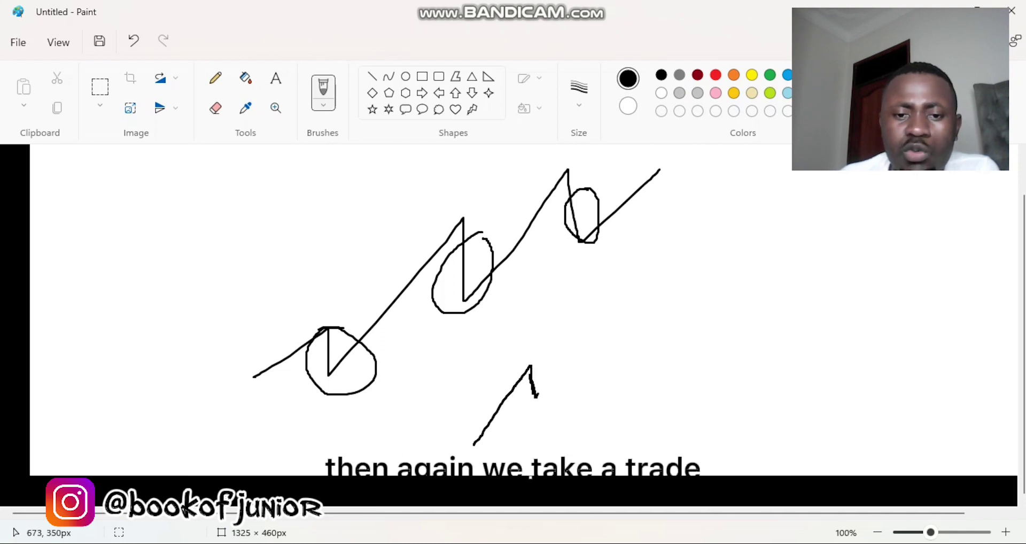
{"action": "left_click_drag", "start_coordinate": [574, 352], "coordinate": [602, 310]}
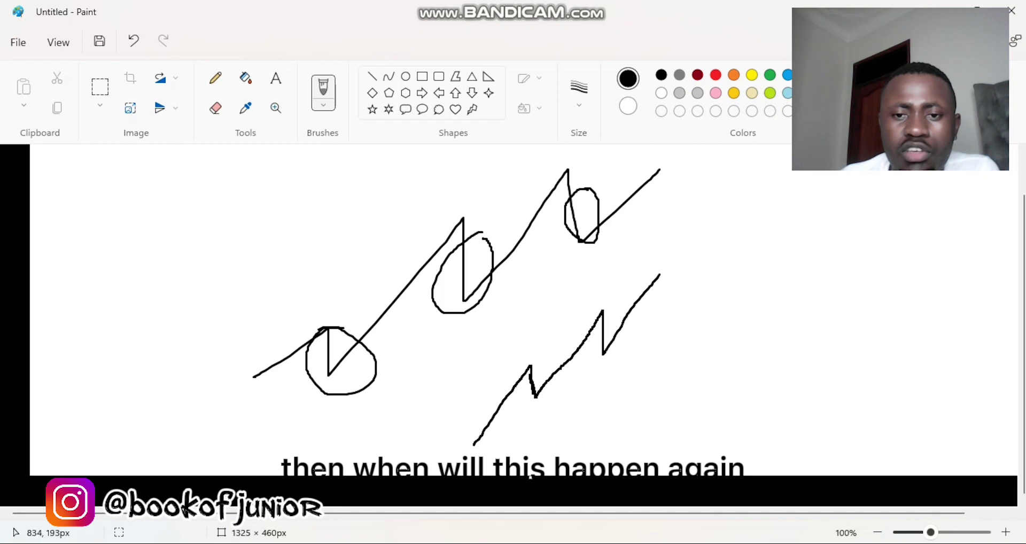
{"action": "left_click_drag", "start_coordinate": [657, 279], "coordinate": [674, 256]}
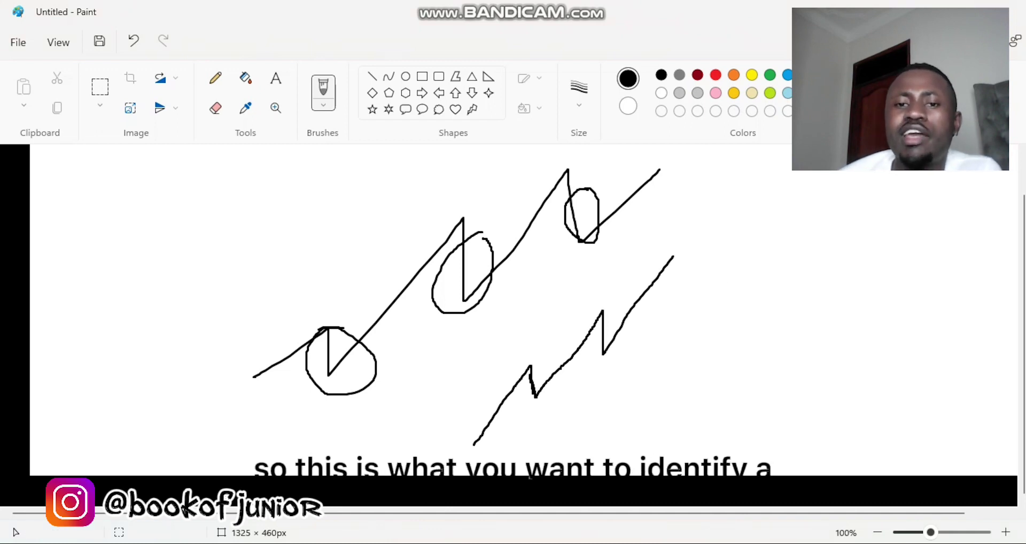
Switch back to the TradingView chart and draw a Fib Retracement from the 31 Jan 12:00 swing low up to the recent high's level
{"action": "key", "text": "alt+Tab"}
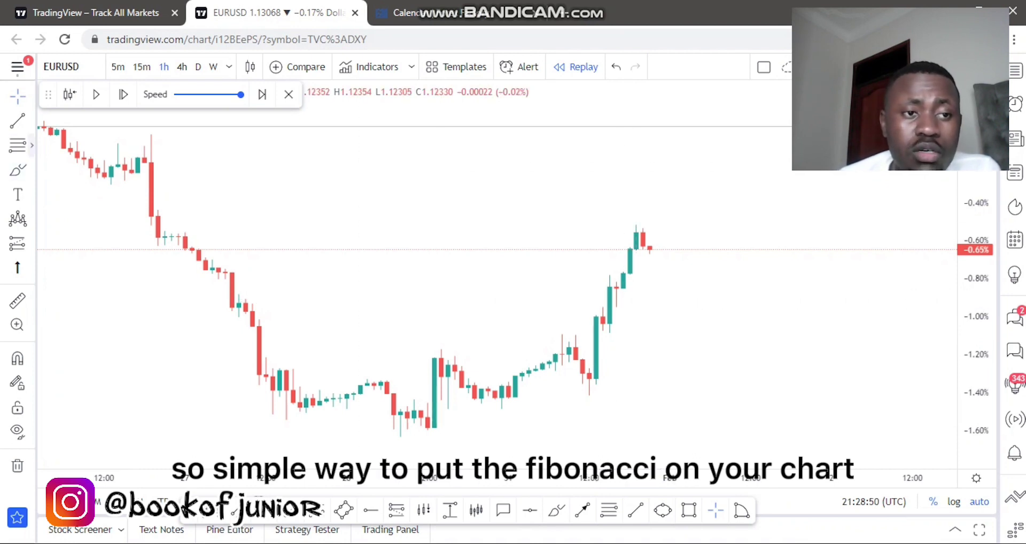
{"action": "left_click", "coordinate": [30, 144]}
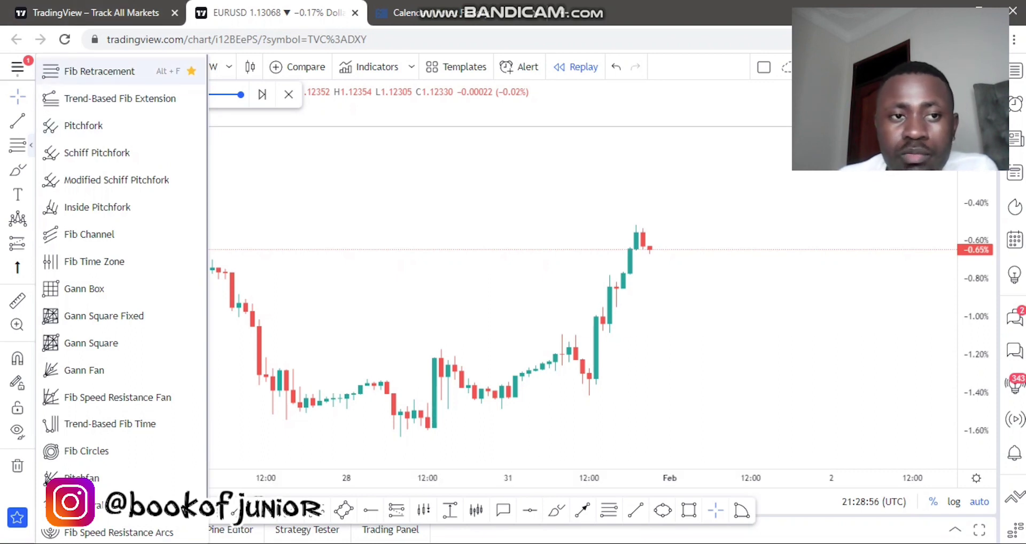
{"action": "left_click", "coordinate": [99, 71]}
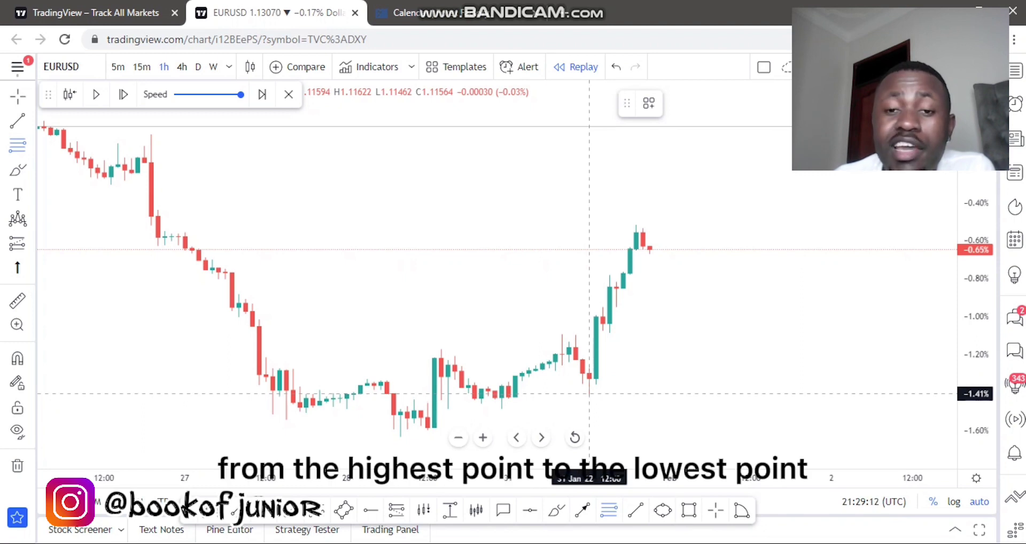
{"action": "left_click", "coordinate": [590, 395]}
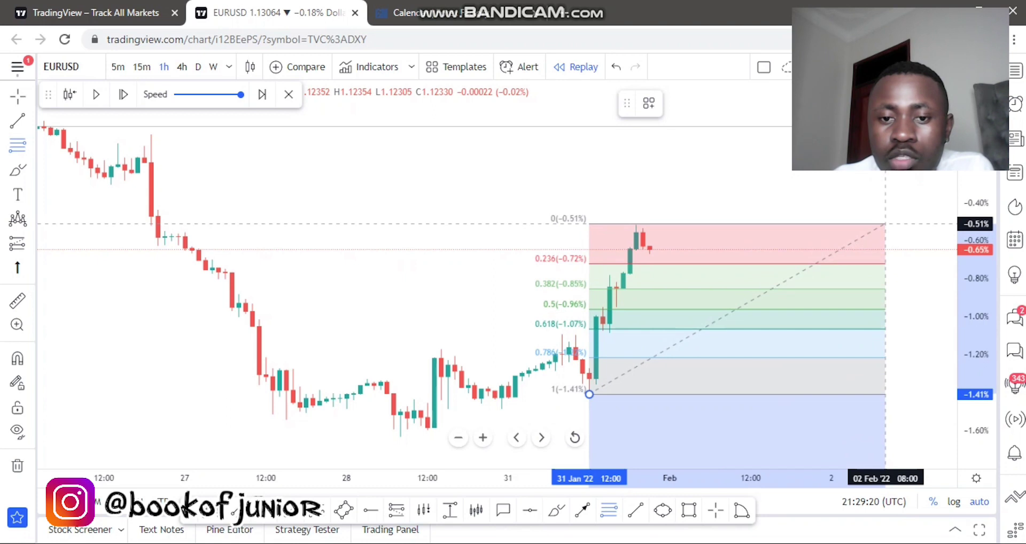
{"action": "left_click", "coordinate": [885, 224]}
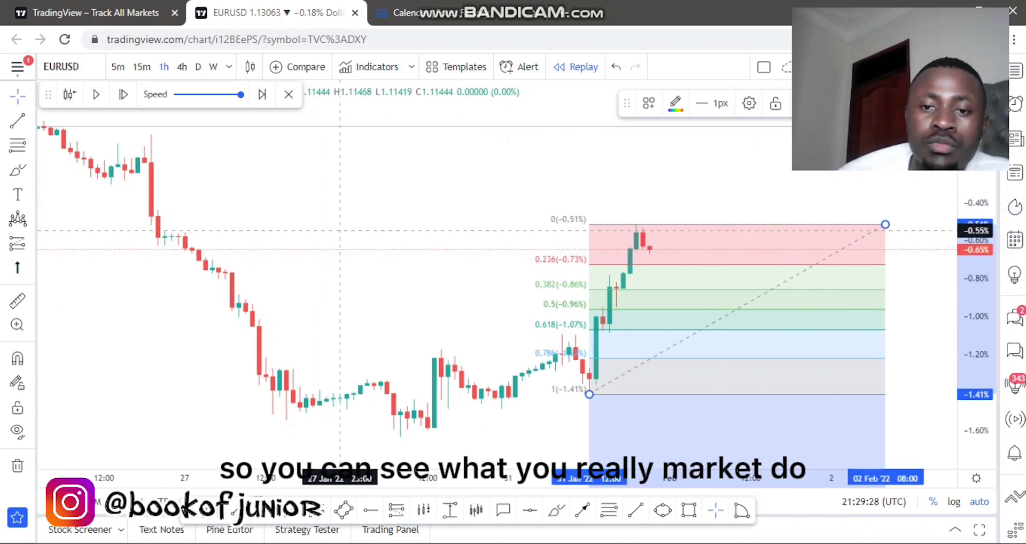
{"action": "left_click", "coordinate": [347, 229]}
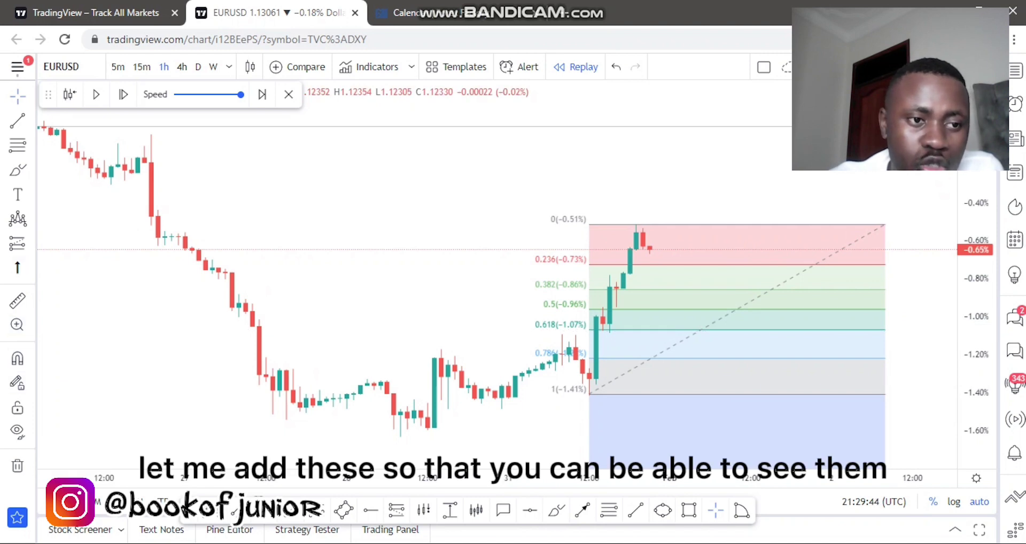
Add a size 20 text note reading 0.50 and 0.382 on two lines, placed beside the Fibonacci retracement
{"action": "left_click", "coordinate": [32, 267]}
{"action": "key", "text": "Escape"}
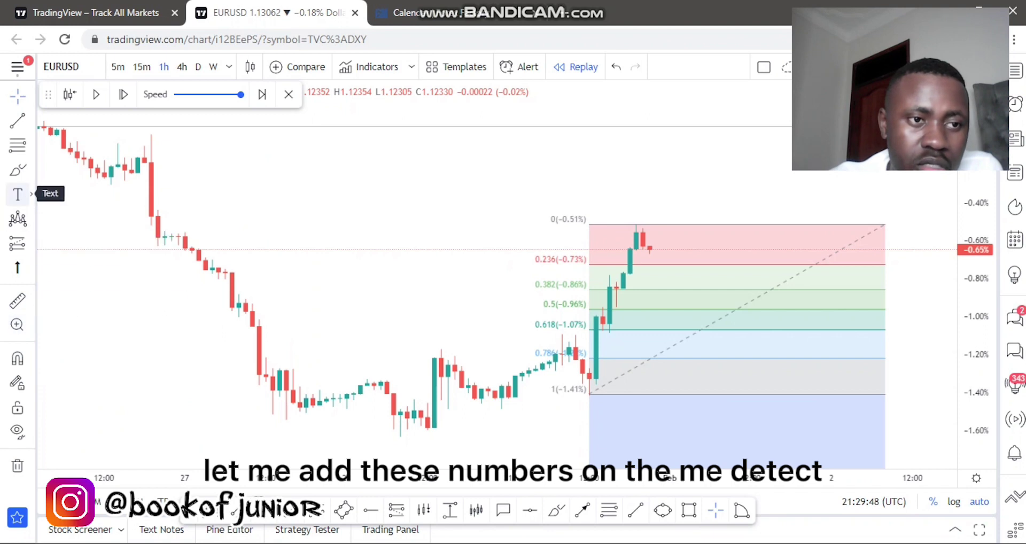
{"action": "left_click", "coordinate": [32, 194]}
{"action": "left_click", "coordinate": [73, 91]}
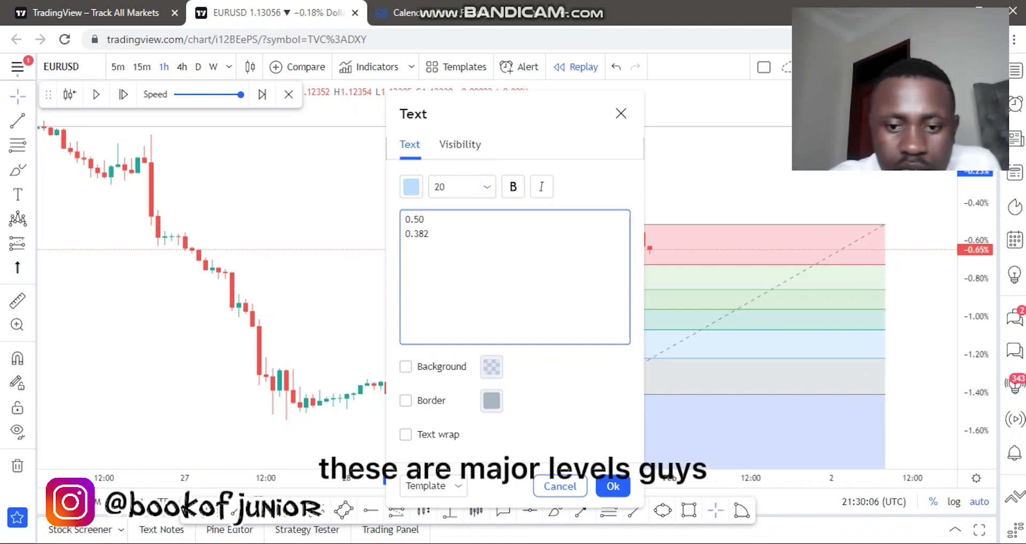
{"action": "left_click", "coordinate": [613, 486]}
{"action": "left_click_drag", "start_coordinate": [440, 179], "coordinate": [481, 233]}
Colour the Fibonacci levels note red and move it to the empty area above the declining candles
{"action": "left_click", "coordinate": [676, 101]}
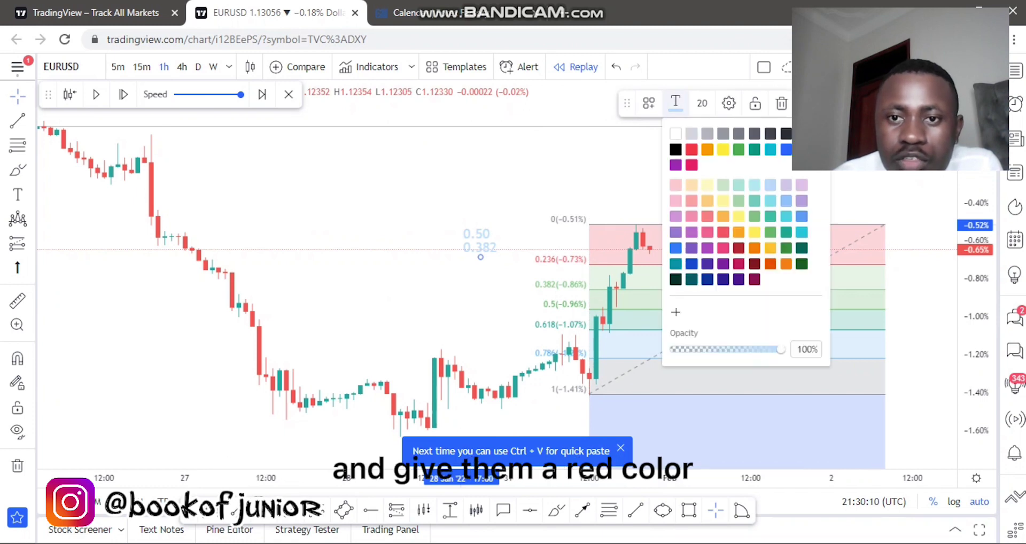
{"action": "left_click", "coordinate": [692, 149]}
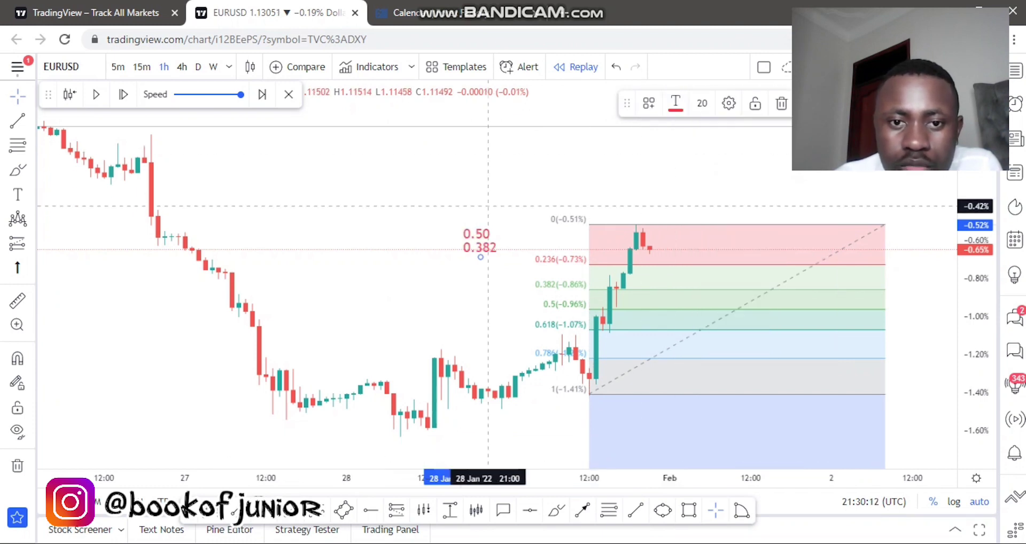
{"action": "left_click_drag", "start_coordinate": [488, 236], "coordinate": [487, 194]}
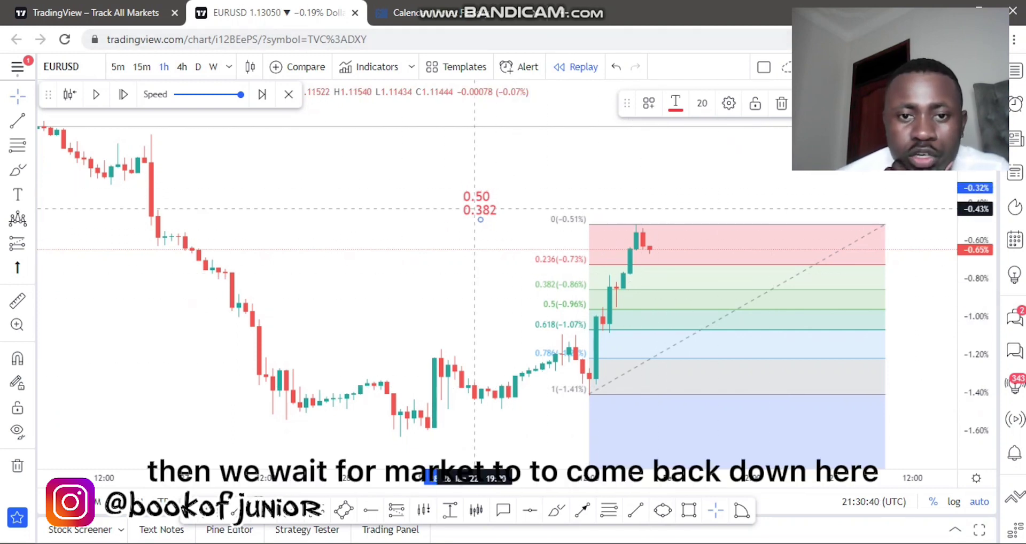
{"action": "left_click_drag", "start_coordinate": [476, 218], "coordinate": [307, 187]}
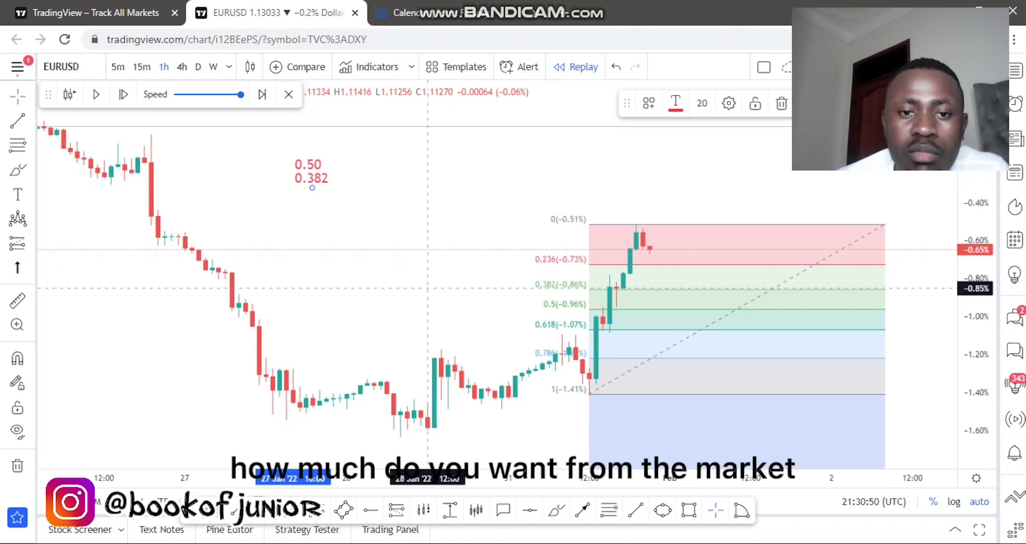
Place a Long Position just after the latest candle with its entry at the 0.382 retracement level
{"action": "scroll", "coordinate": [427, 288], "scroll_direction": "down", "scroll_amount": 1}
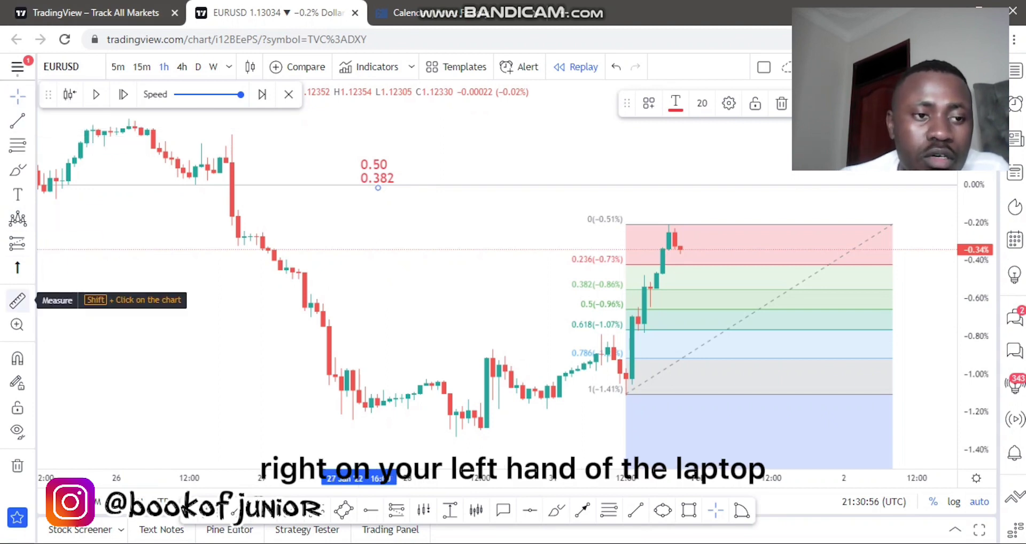
{"action": "left_click", "coordinate": [31, 243]}
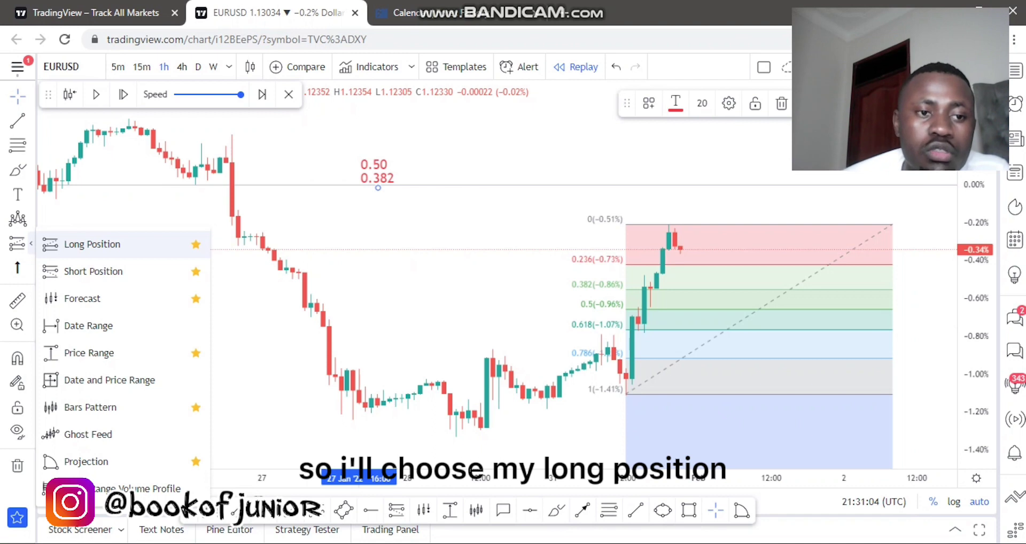
{"action": "left_click", "coordinate": [85, 244]}
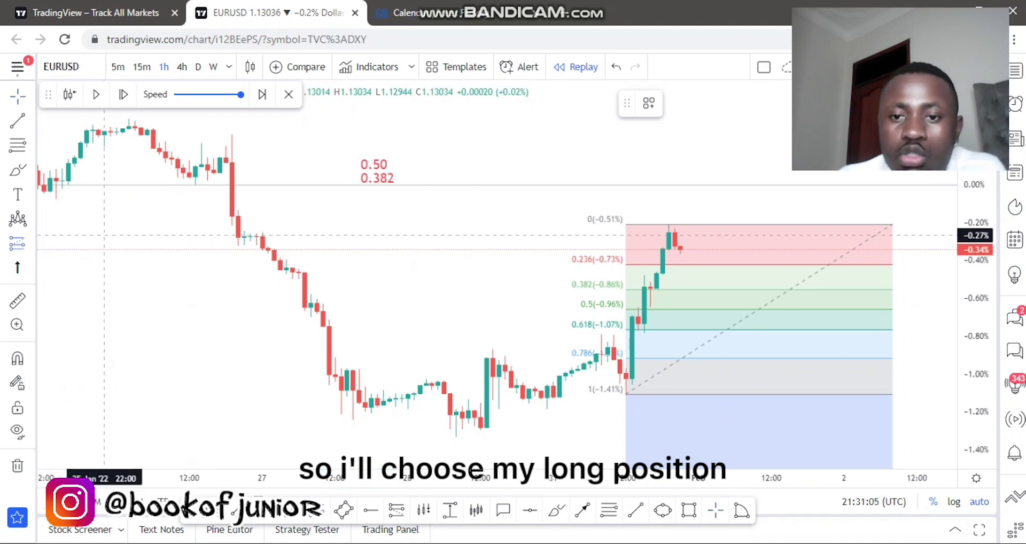
{"action": "left_click", "coordinate": [699, 288]}
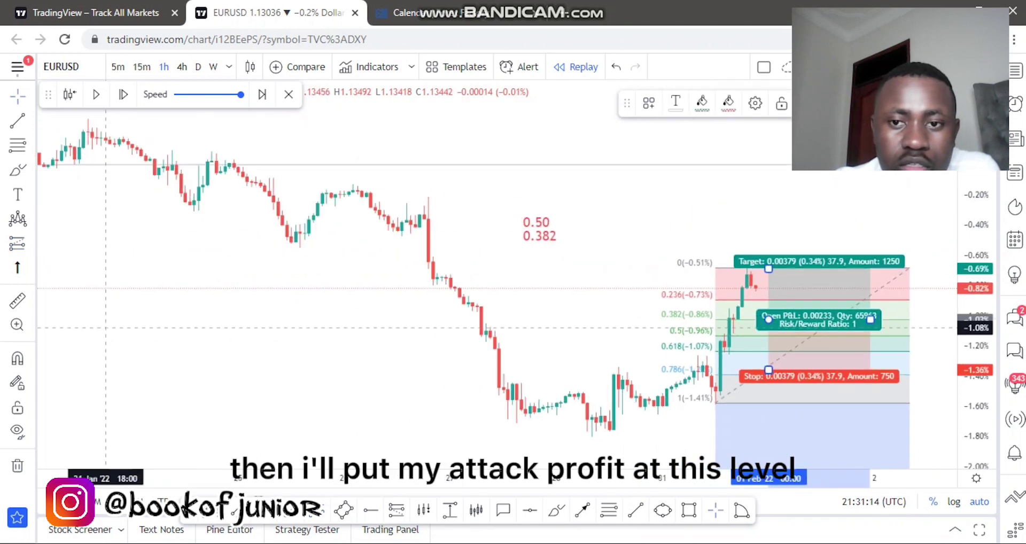
Examine the wider downtrend and its last impulse move alongside the long position and Fibonacci levels
{"action": "scroll", "coordinate": [161, 225], "scroll_direction": "down", "scroll_amount": 2}
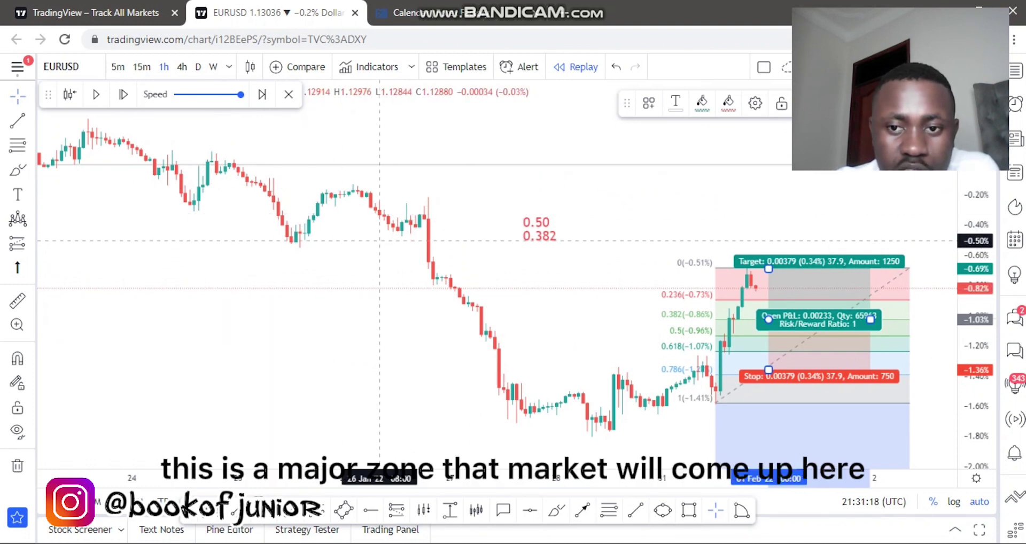
{"action": "scroll", "coordinate": [380, 245], "scroll_direction": "down", "scroll_amount": 2}
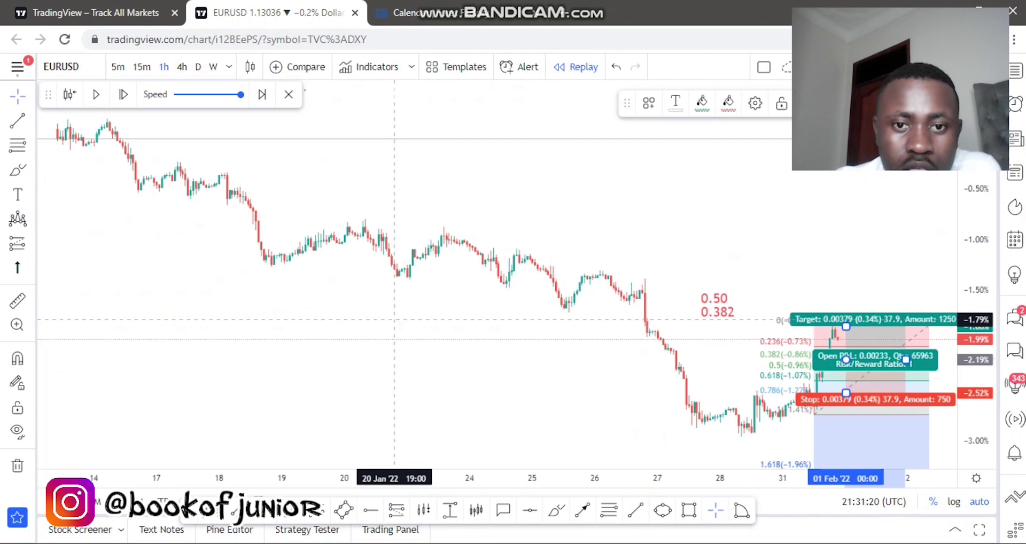
{"action": "scroll", "coordinate": [428, 311], "scroll_direction": "down", "scroll_amount": 1}
{"action": "left_click_drag", "start_coordinate": [428, 312], "coordinate": [385, 306]}
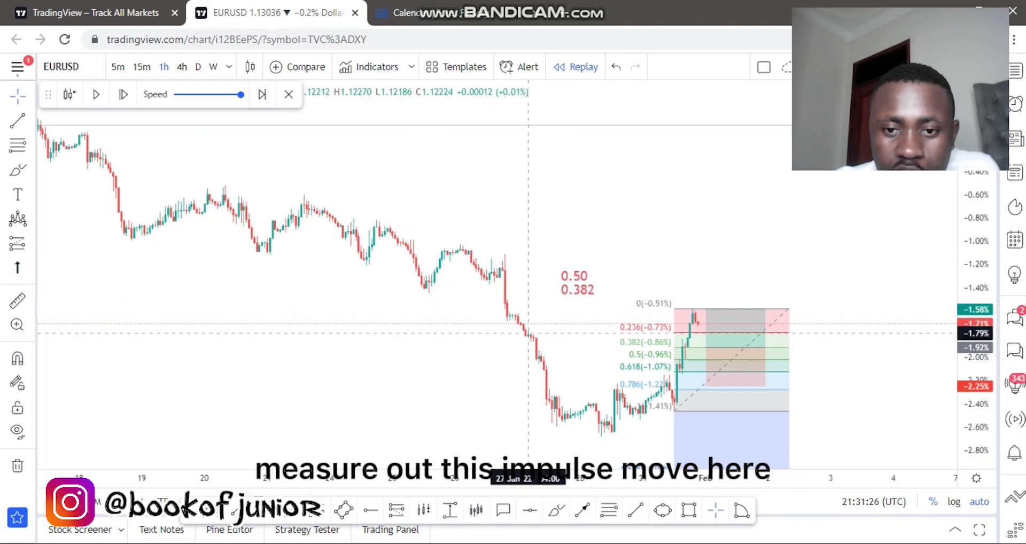
{"action": "left_click_drag", "start_coordinate": [528, 328], "coordinate": [401, 315]}
{"action": "scroll", "coordinate": [400, 316], "scroll_direction": "up", "scroll_amount": 3}
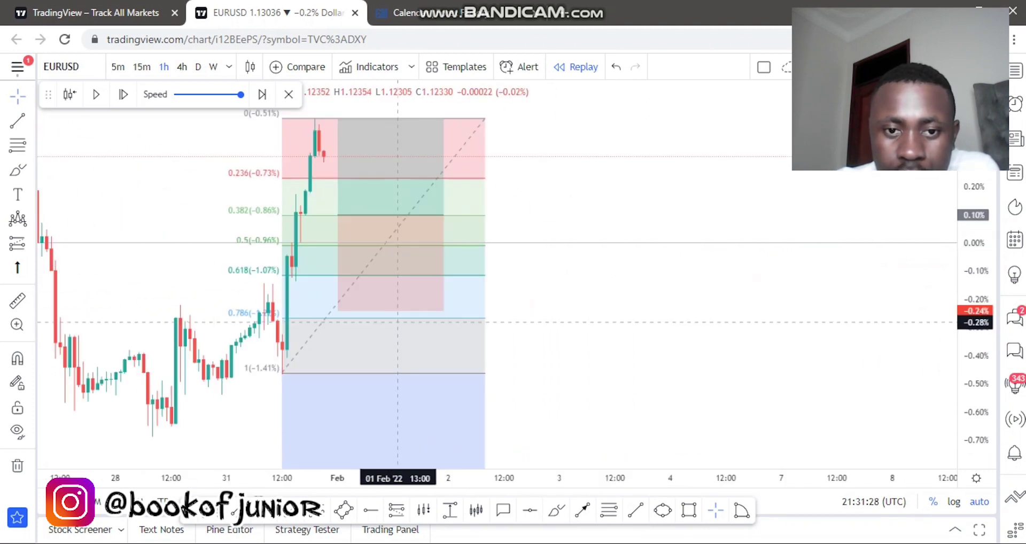
{"action": "left_click_drag", "start_coordinate": [855, 289], "coordinate": [916, 283]}
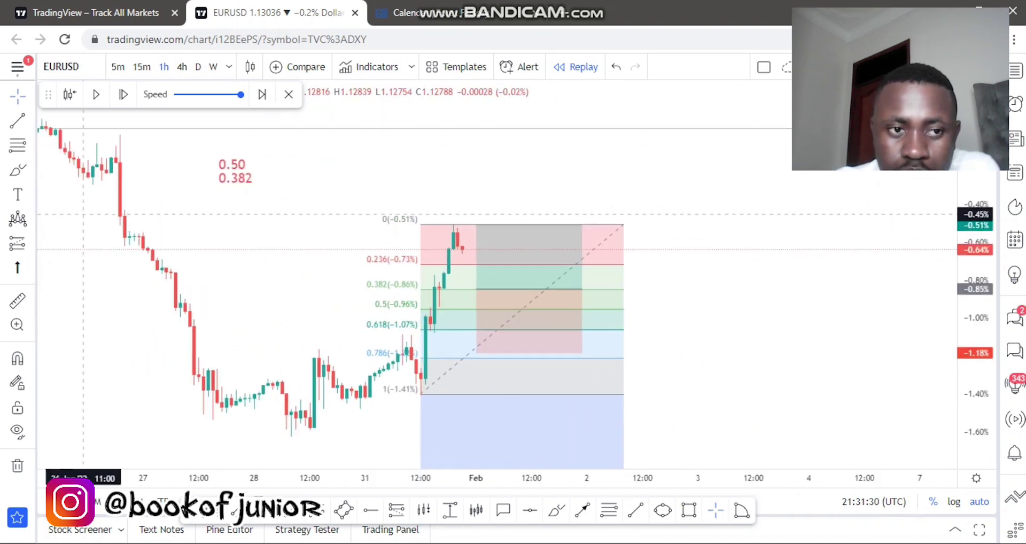
{"action": "left_click_drag", "start_coordinate": [88, 270], "coordinate": [202, 209]}
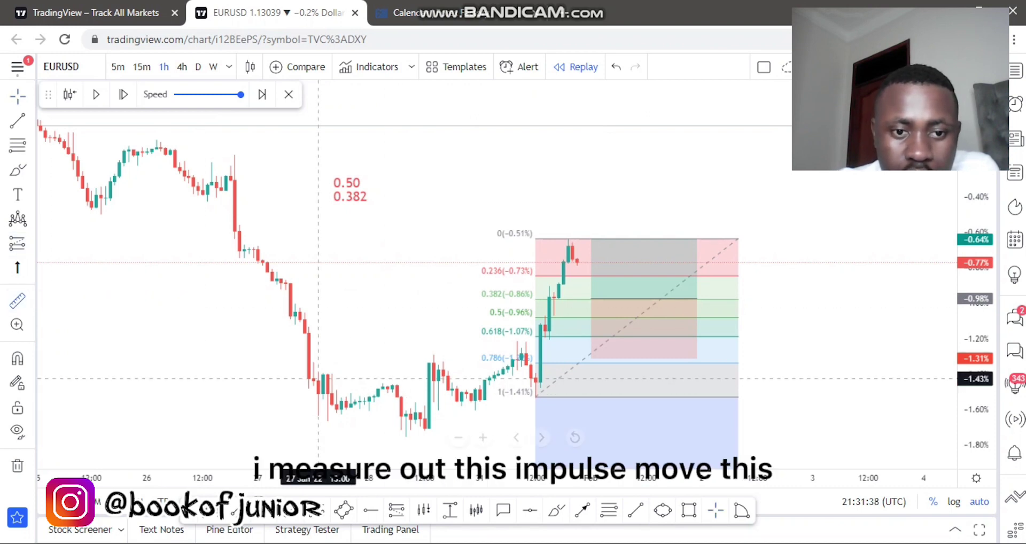
Measure the price range alongside the steep decline before the final low
{"action": "left_click", "coordinate": [253, 383]}
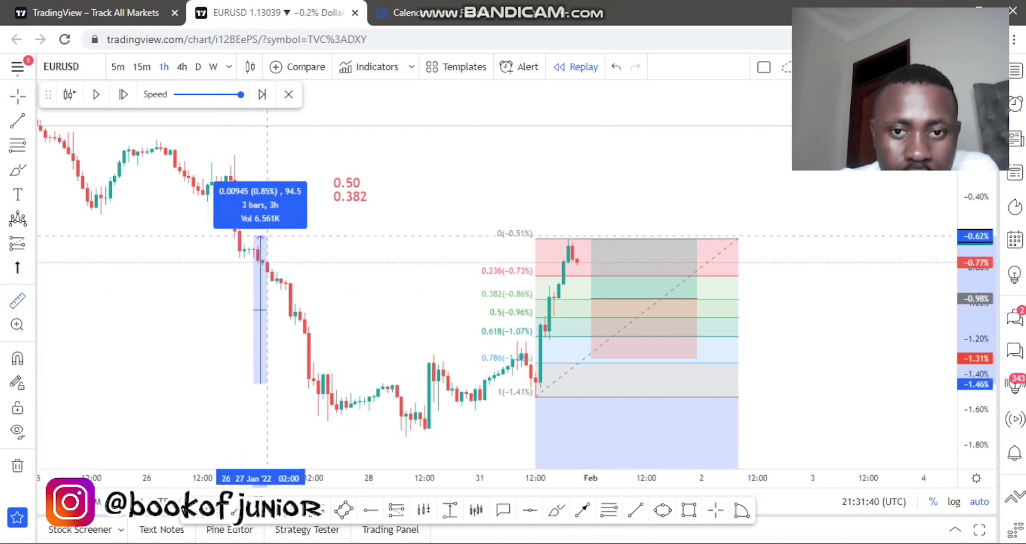
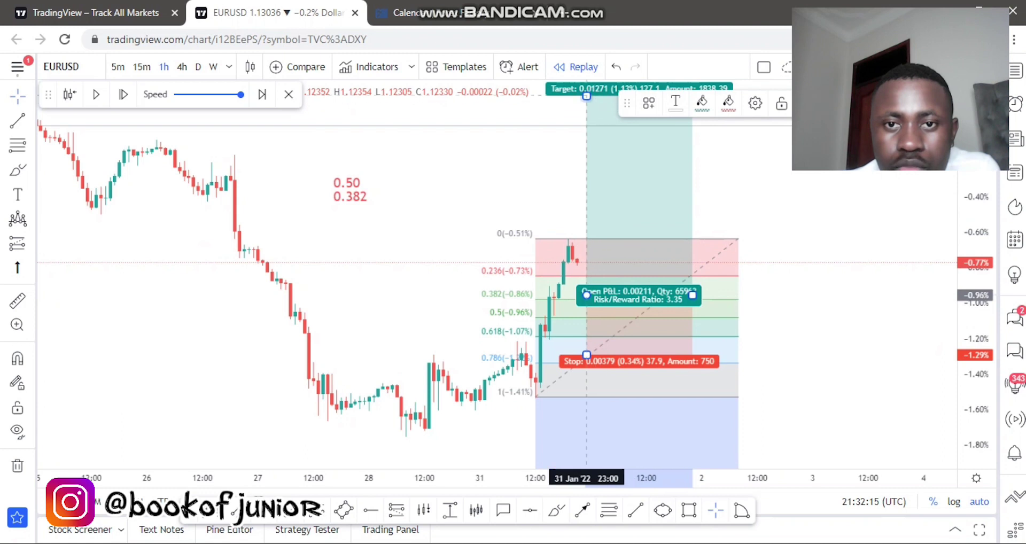
Try the long position with its entry at the 0 retracement level and its stop just above the 0.382 level
{"action": "left_click_drag", "start_coordinate": [591, 213], "coordinate": [595, 166]}
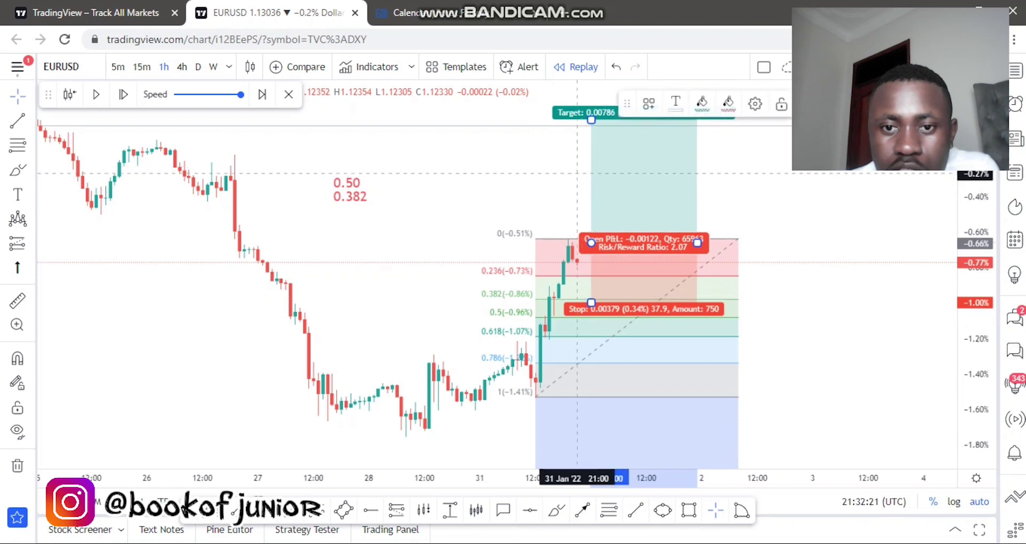
{"action": "left_click", "coordinate": [591, 243]}
{"action": "left_click_drag", "start_coordinate": [591, 243], "coordinate": [591, 239]}
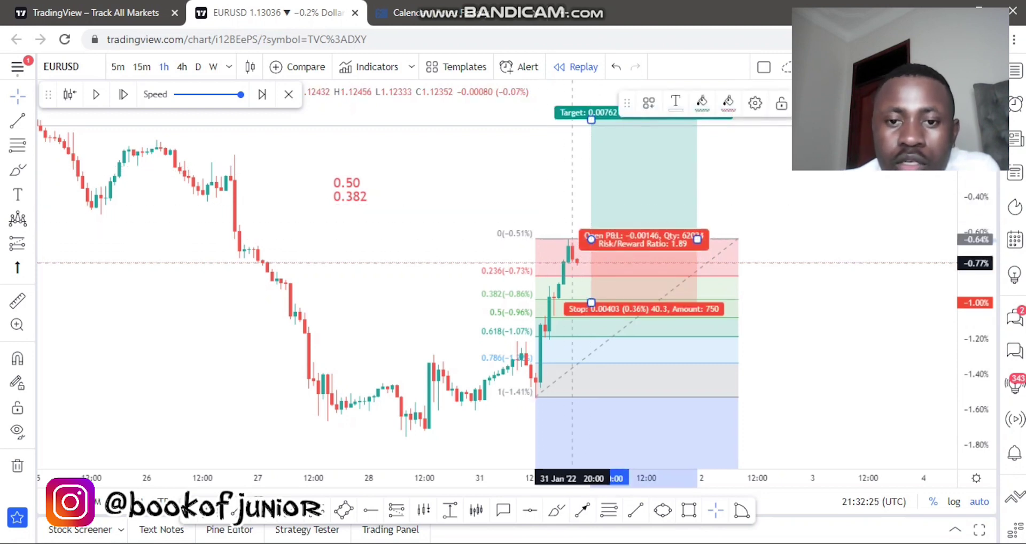
{"action": "mouse_move", "coordinate": [596, 305]}
{"action": "left_mouse_down"}
{"action": "mouse_move", "coordinate": [591, 276]}
{"action": "mouse_move", "coordinate": [591, 330]}
{"action": "mouse_move", "coordinate": [591, 296]}
{"action": "left_mouse_up"}
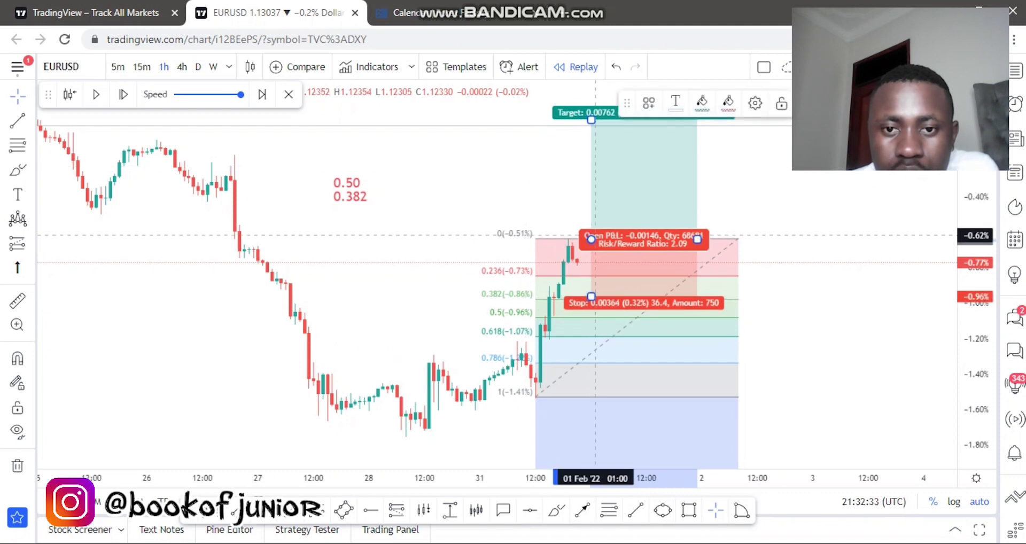
Set the long position's entry just above the 0.382 level with a 24.3-pip stop and 97.4-pip target, and extend it past 3 February
{"action": "left_click_drag", "start_coordinate": [591, 239], "coordinate": [595, 316]}
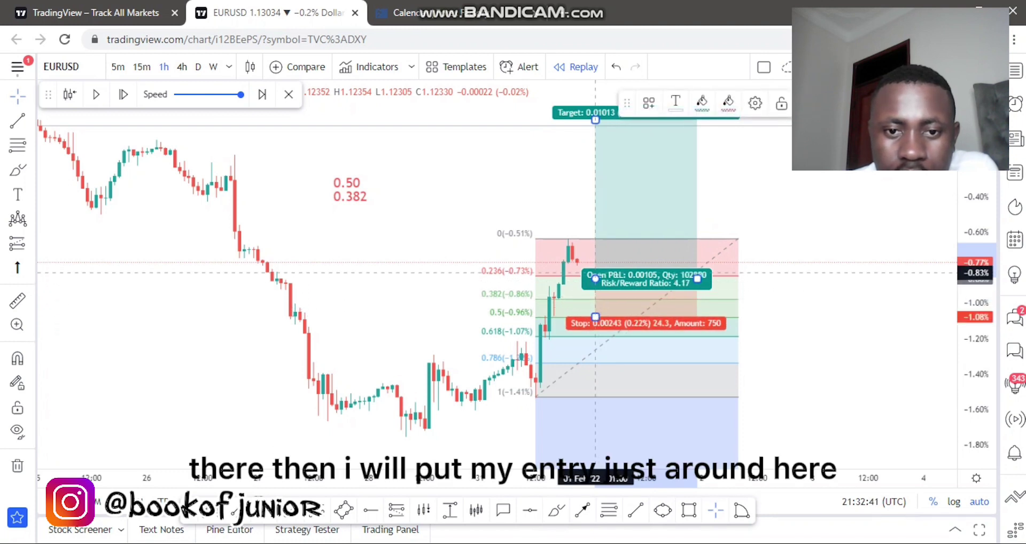
{"action": "left_click_drag", "start_coordinate": [596, 272], "coordinate": [595, 285]}
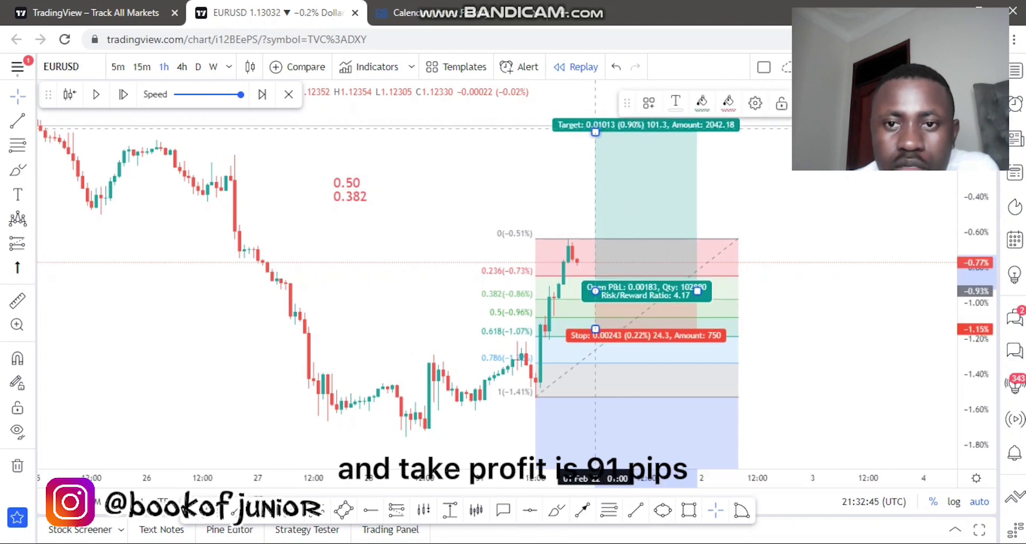
{"action": "left_click_drag", "start_coordinate": [595, 132], "coordinate": [595, 138]}
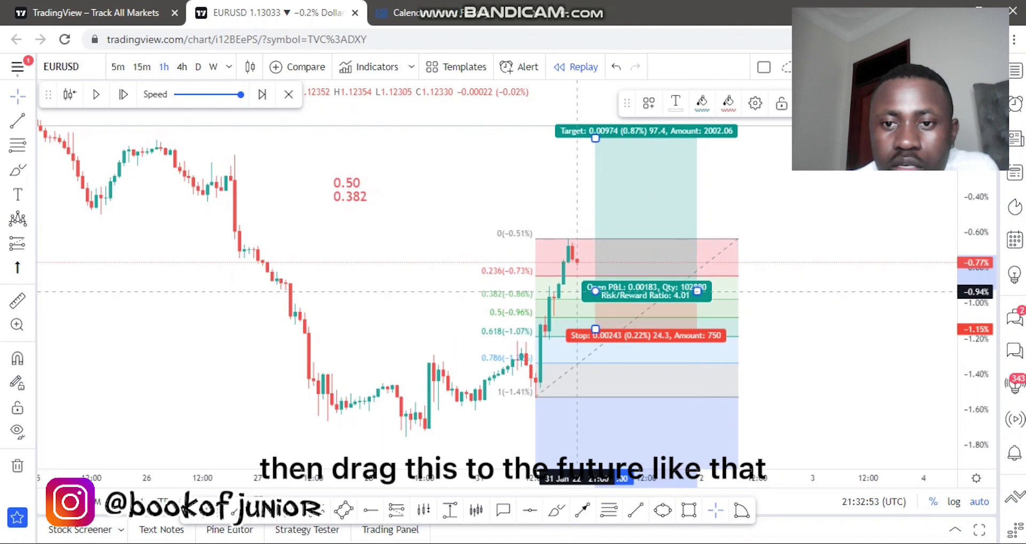
{"action": "left_click_drag", "start_coordinate": [698, 291], "coordinate": [873, 291]}
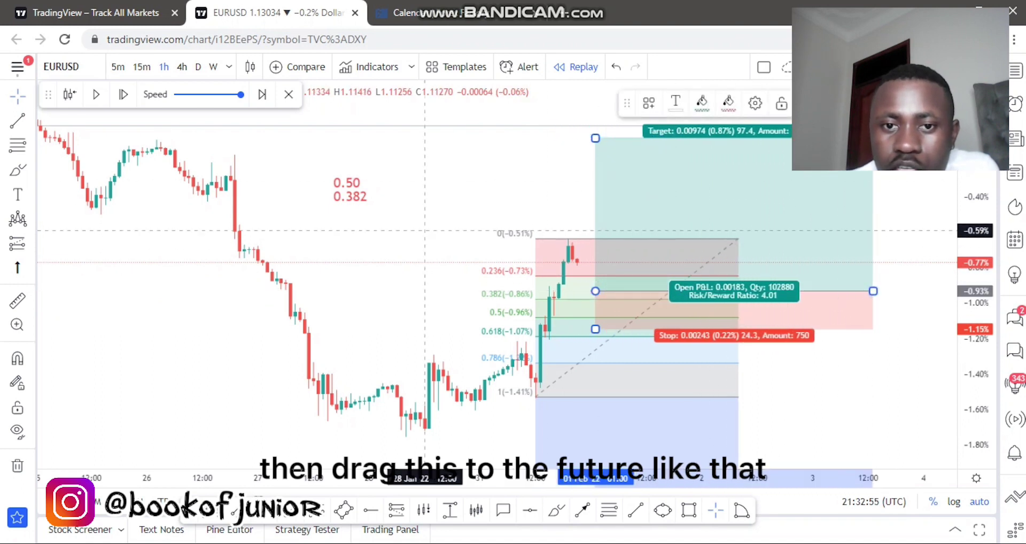
{"action": "left_click", "coordinate": [429, 231]}
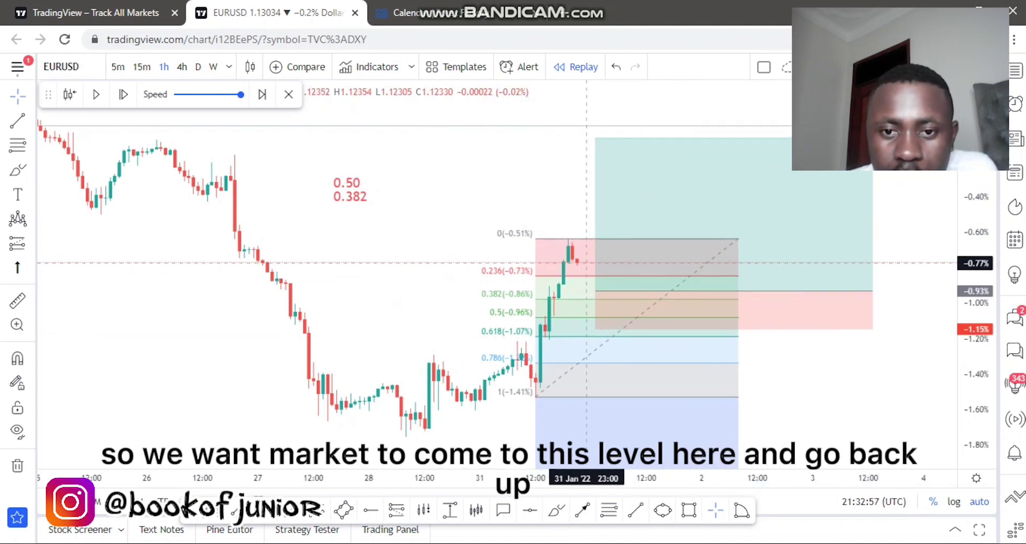
Play the bar replay until price passes the long position's target, pause it, and review the whole move
{"action": "scroll", "coordinate": [417, 242], "scroll_direction": "down", "scroll_amount": 2}
{"action": "scroll", "coordinate": [416, 242], "scroll_direction": "down", "scroll_amount": 1}
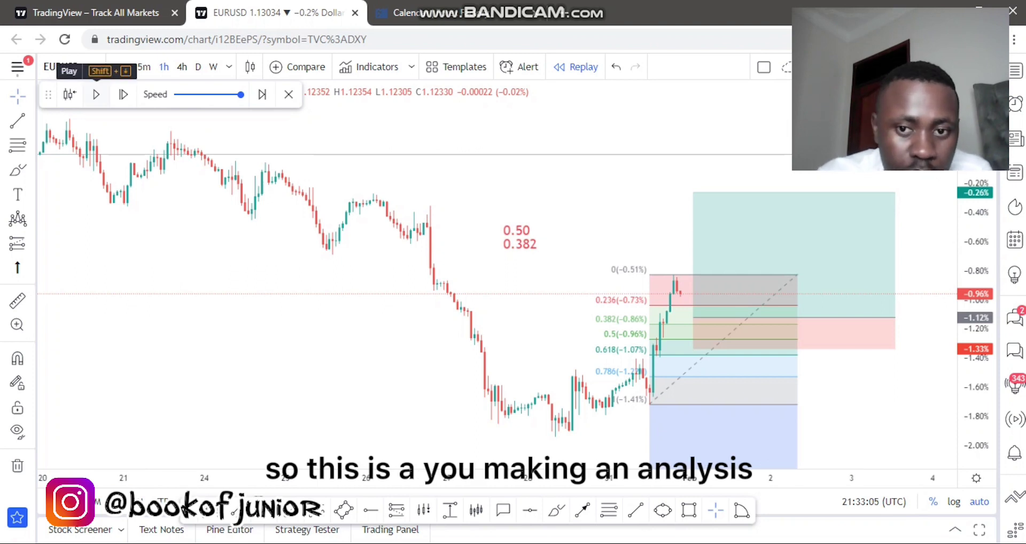
{"action": "left_click", "coordinate": [96, 94]}
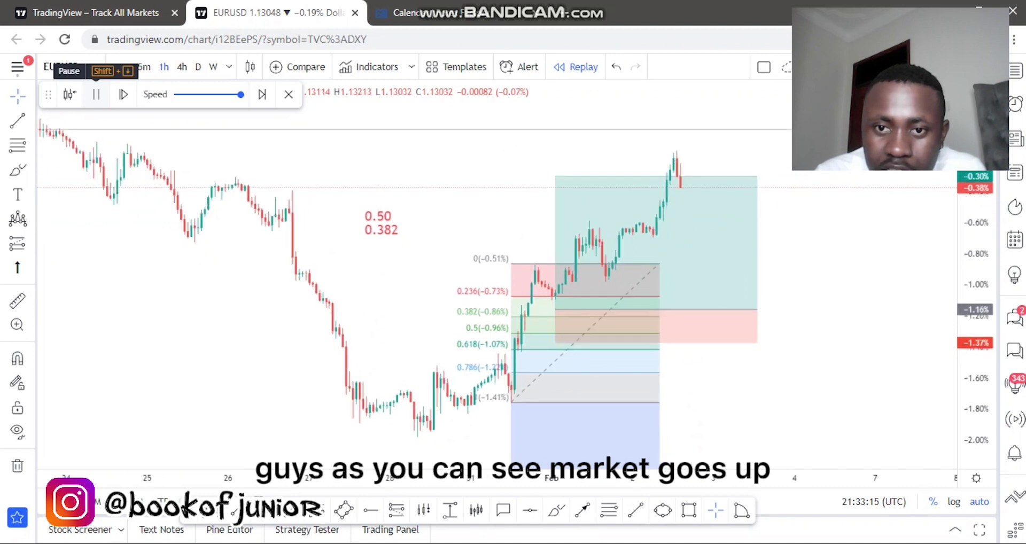
{"action": "left_click", "coordinate": [97, 94]}
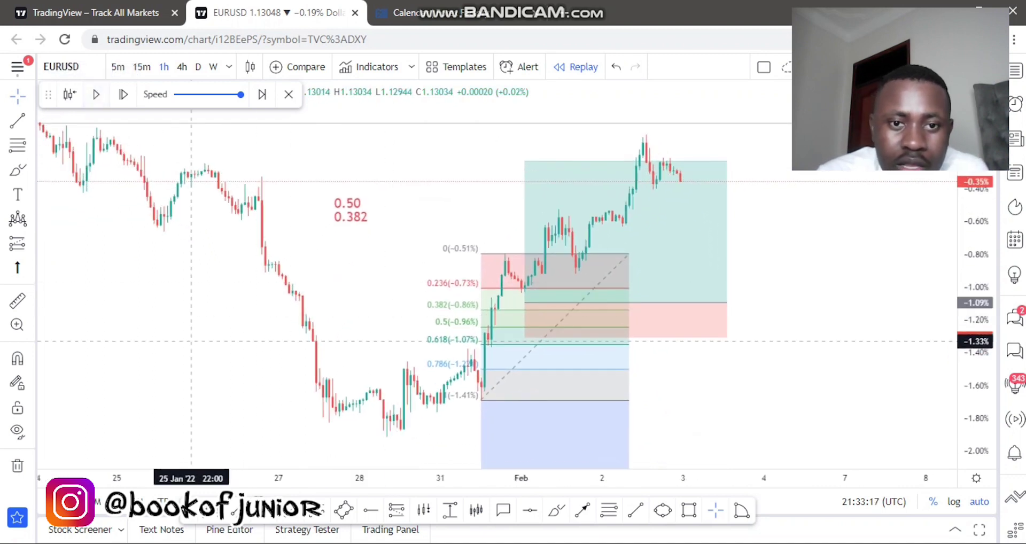
{"action": "left_click_drag", "start_coordinate": [183, 219], "coordinate": [388, 220]}
{"action": "left_click_drag", "start_coordinate": [533, 220], "coordinate": [475, 220]}
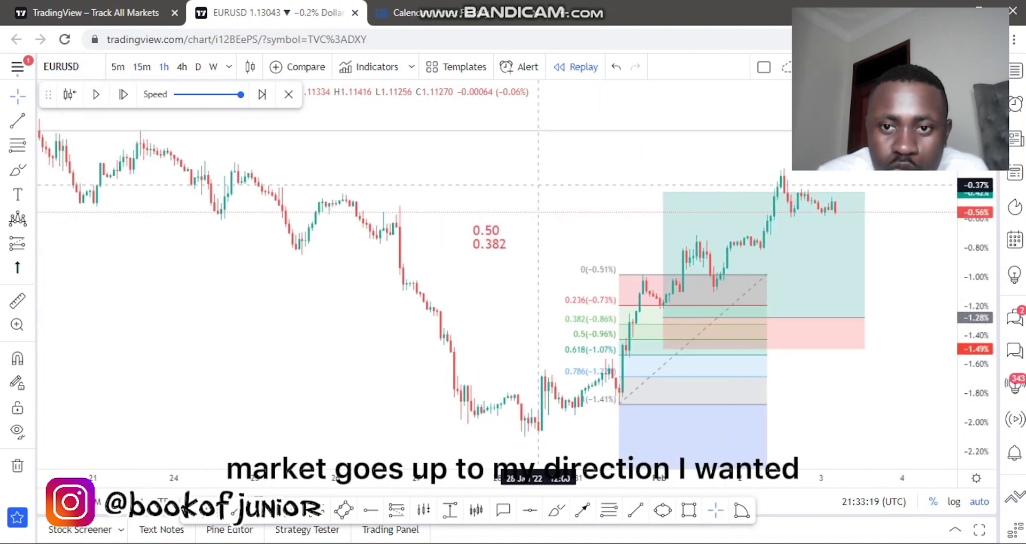
{"action": "mouse_move", "coordinate": [786, 202]}
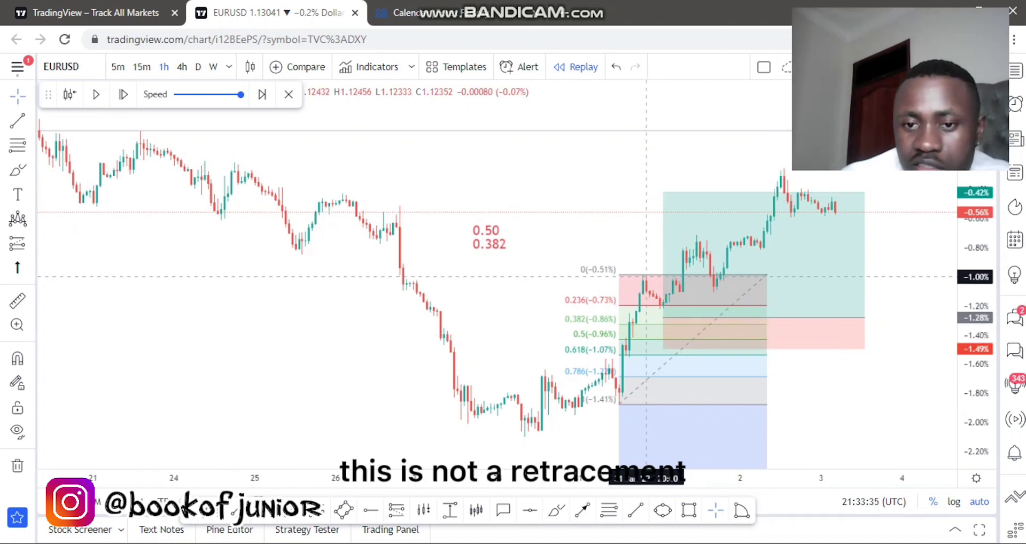
Delete the Fibonacci retracement and the long position from the chart, keeping the red levels note
{"action": "left_click_drag", "start_coordinate": [653, 312], "coordinate": [672, 318]}
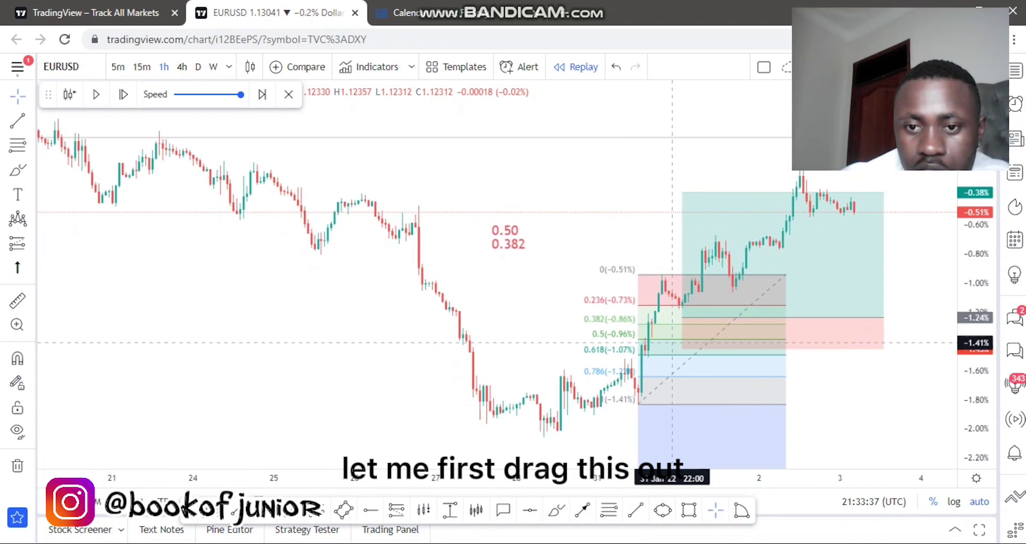
{"action": "left_click", "coordinate": [638, 404]}
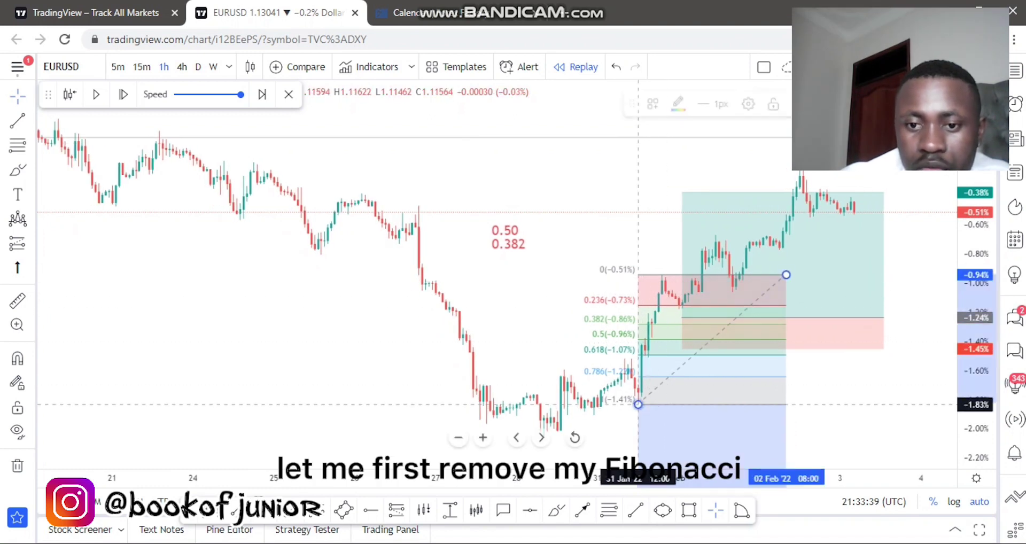
{"action": "key", "text": "Delete"}
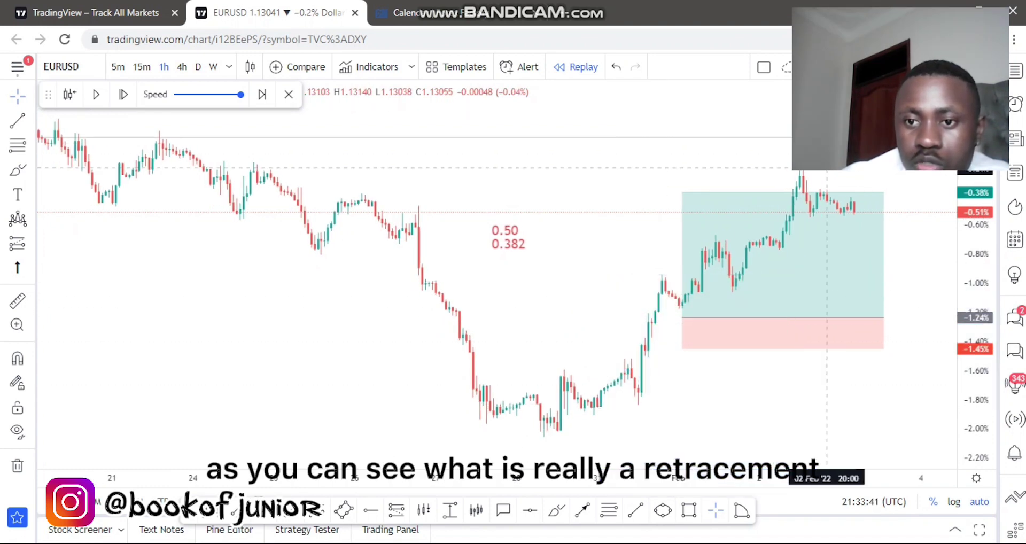
{"action": "left_click", "coordinate": [800, 205]}
{"action": "left_click", "coordinate": [800, 205]}
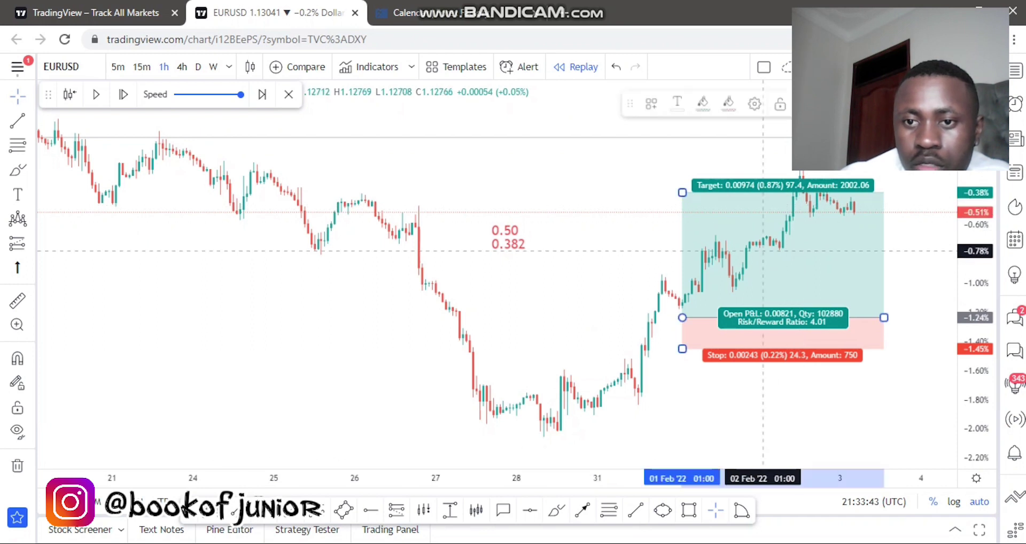
{"action": "key", "text": "Delete"}
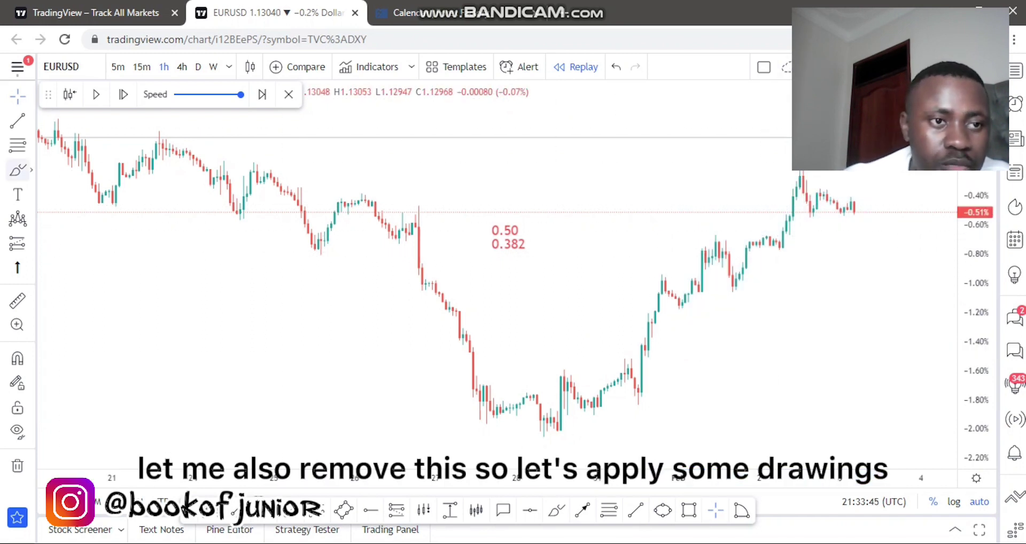
Circle the three successive pullbacks in the final rise freehand with the Brush tool
{"action": "left_click", "coordinate": [31, 170]}
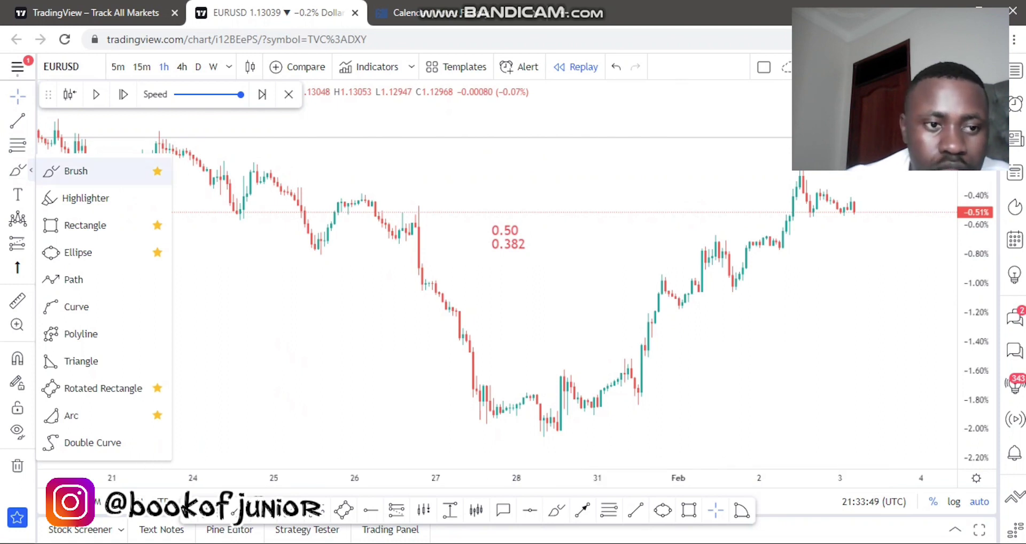
{"action": "left_click", "coordinate": [75, 171]}
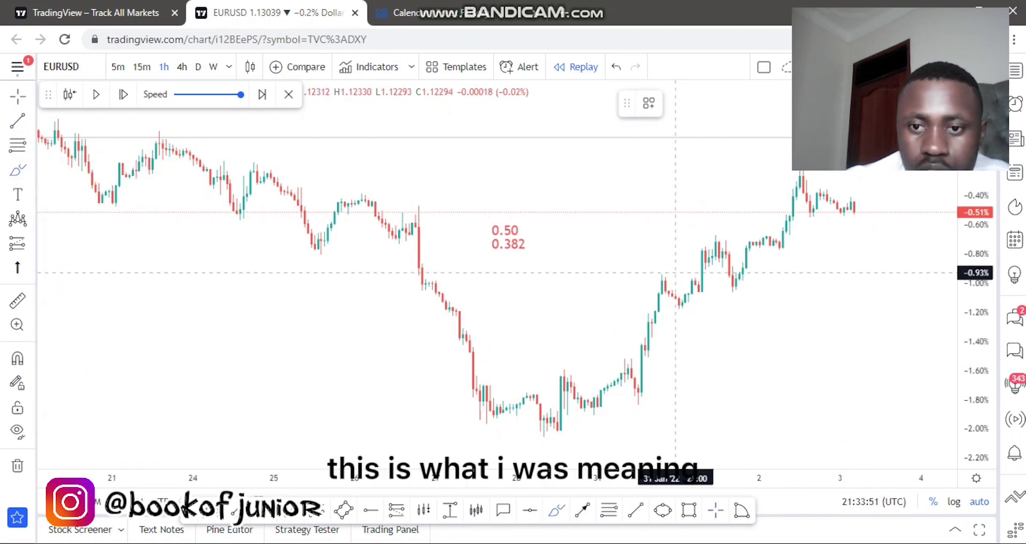
{"action": "mouse_move", "coordinate": [674, 275]}
{"action": "left_mouse_down"}
{"action": "mouse_move", "coordinate": [656, 293]}
{"action": "mouse_move", "coordinate": [690, 297]}
{"action": "mouse_move", "coordinate": [672, 276]}
{"action": "left_mouse_up"}
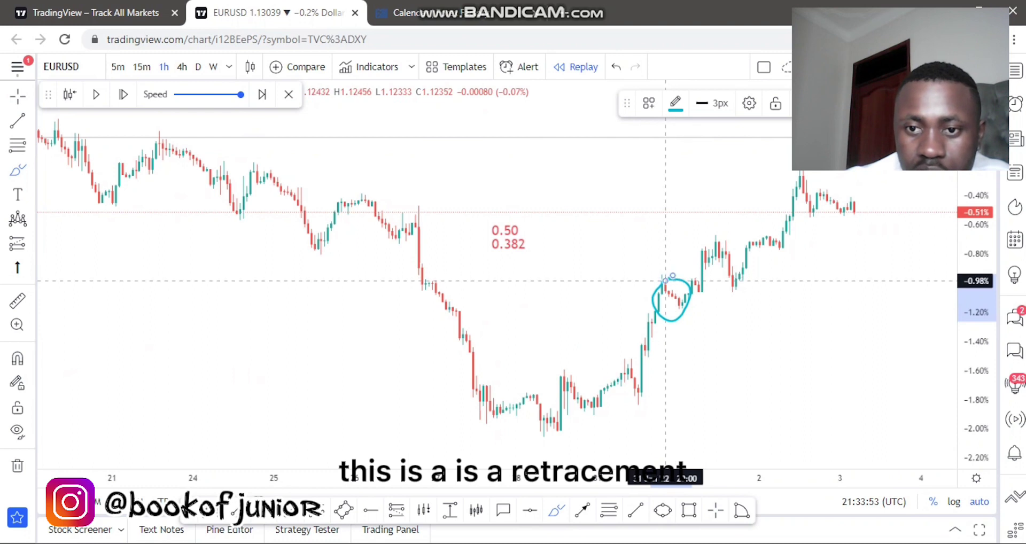
{"action": "left_click_drag", "start_coordinate": [731, 251], "coordinate": [723, 250]}
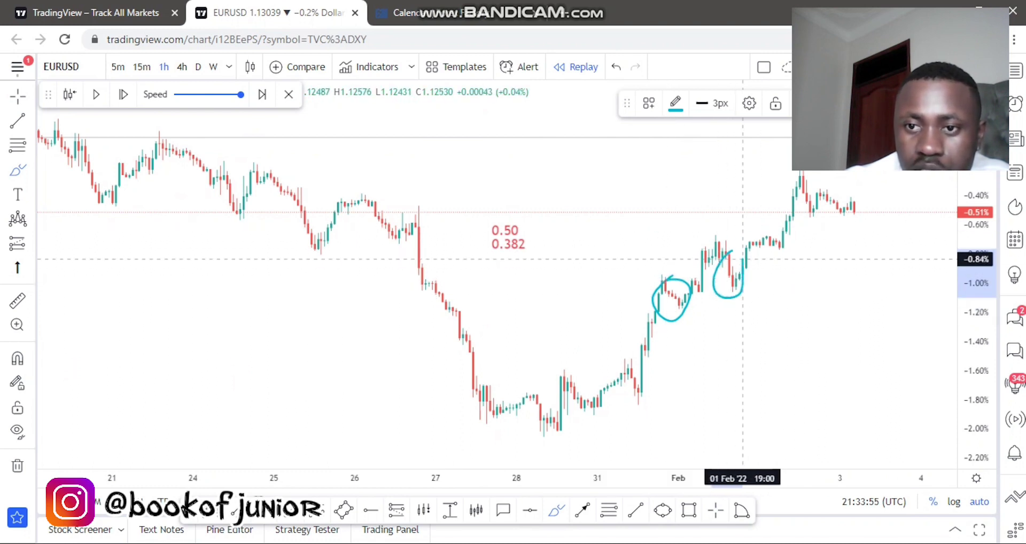
{"action": "mouse_move", "coordinate": [810, 174]}
{"action": "left_mouse_down"}
{"action": "mouse_move", "coordinate": [800, 220]}
{"action": "mouse_move", "coordinate": [820, 208]}
{"action": "mouse_move", "coordinate": [800, 180]}
{"action": "left_mouse_up"}
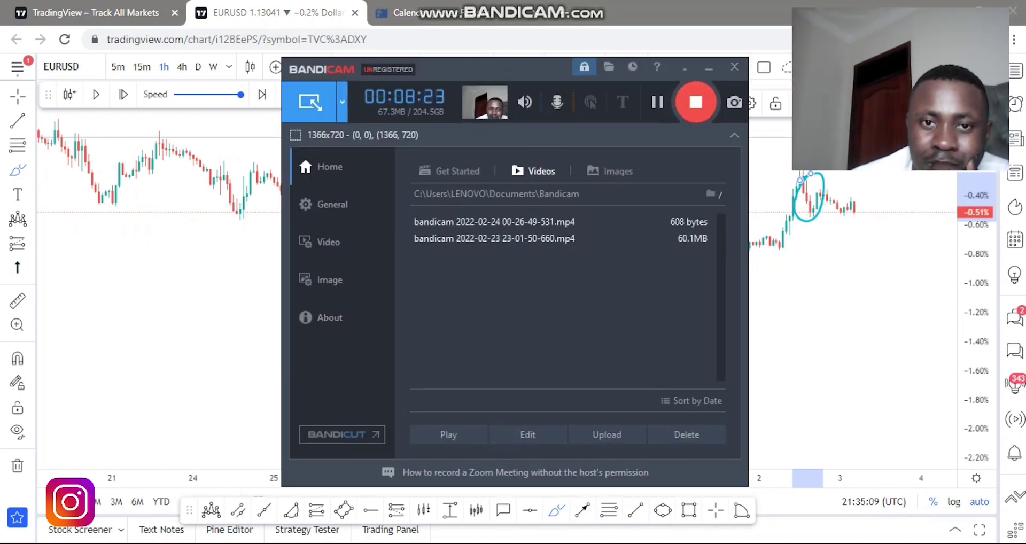
{"action": "left_click", "coordinate": [696, 101]}
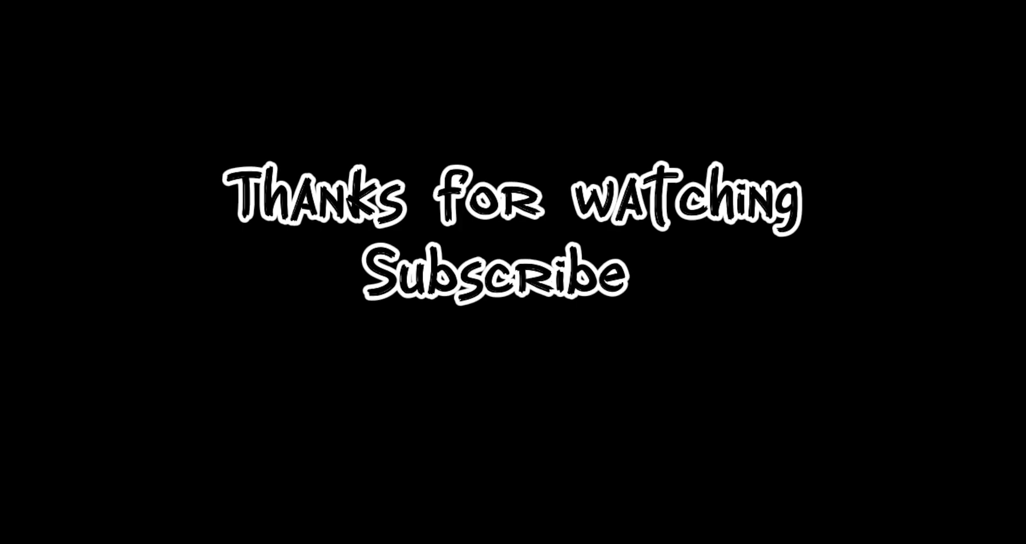